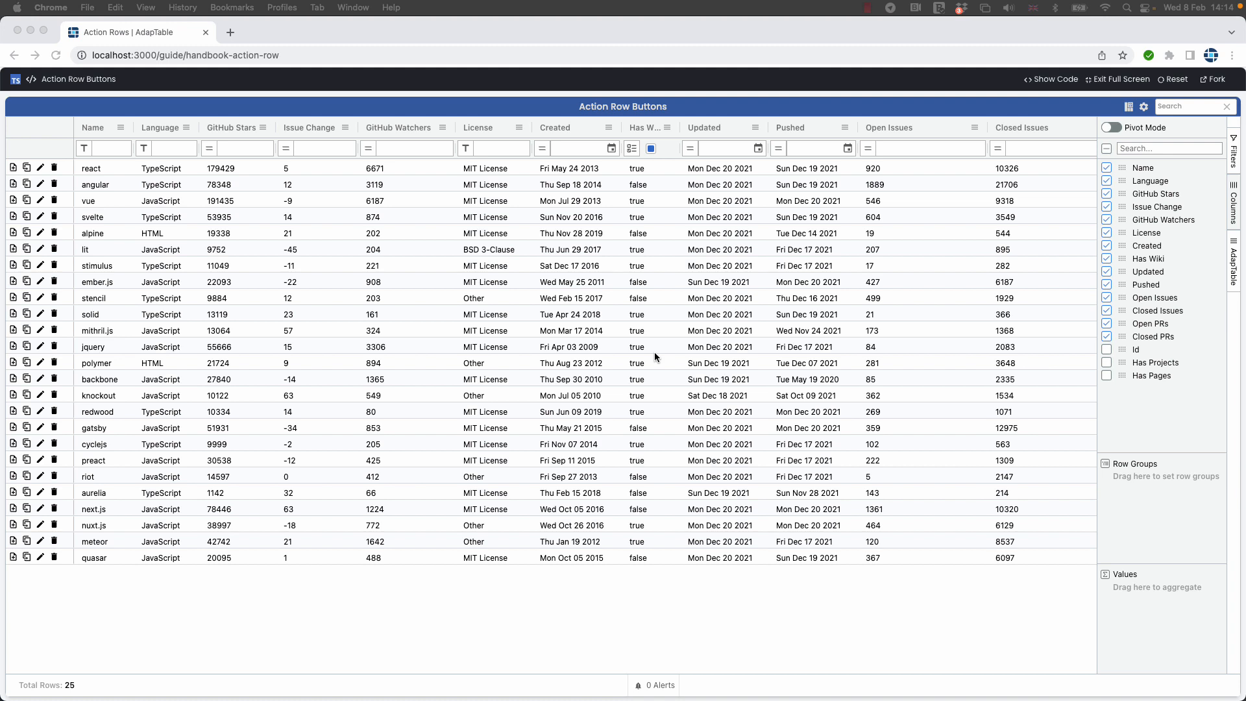
- Start a new calculated column with the column ID "lang count" and the name "Lang Count"
click(1129, 109)
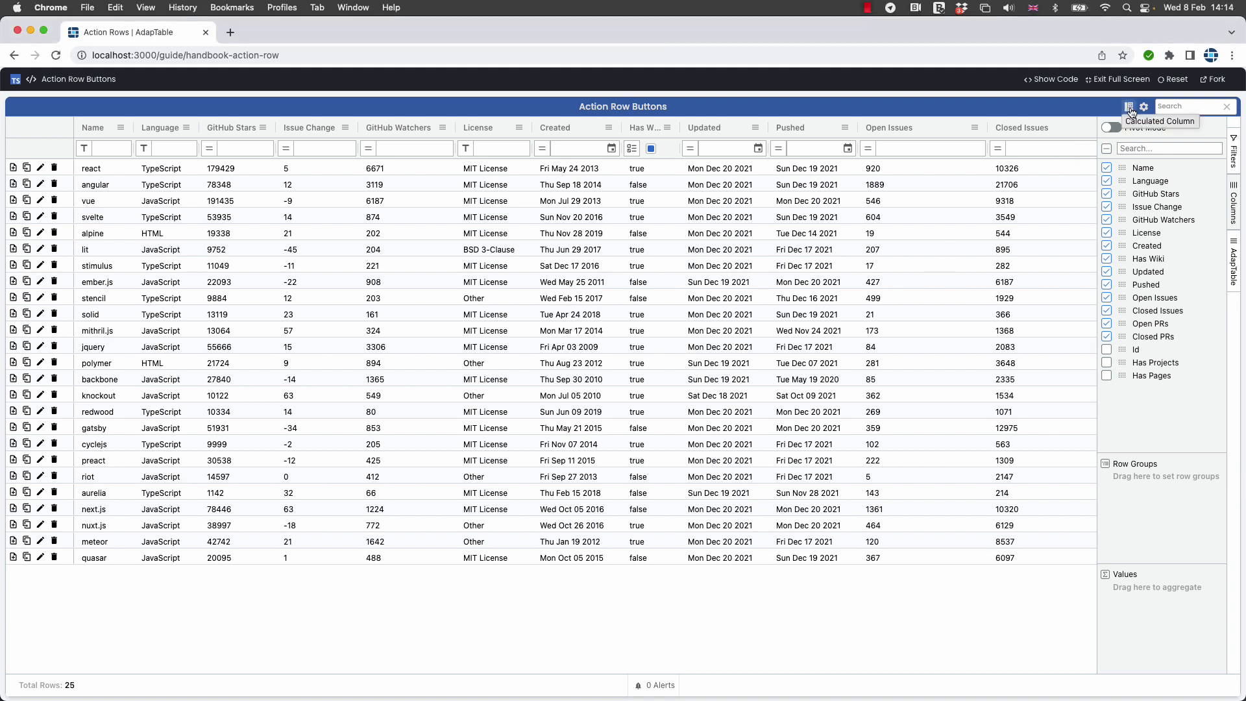
click(1129, 109)
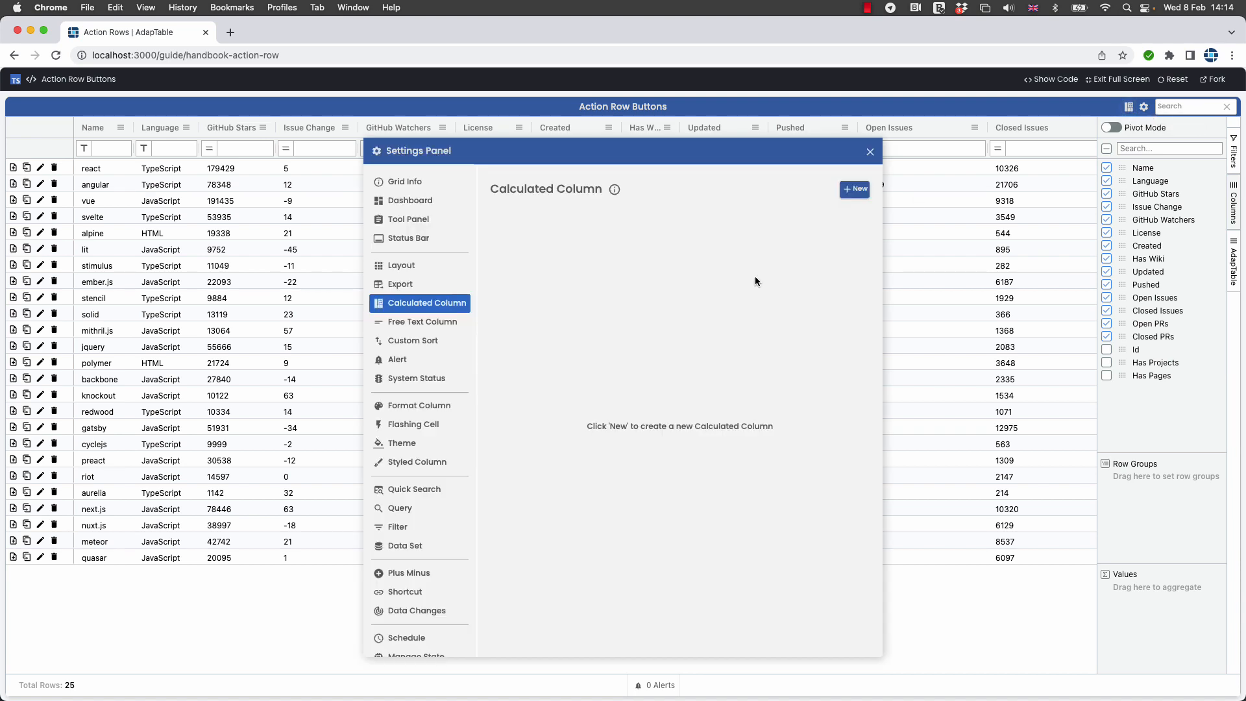
click(854, 189)
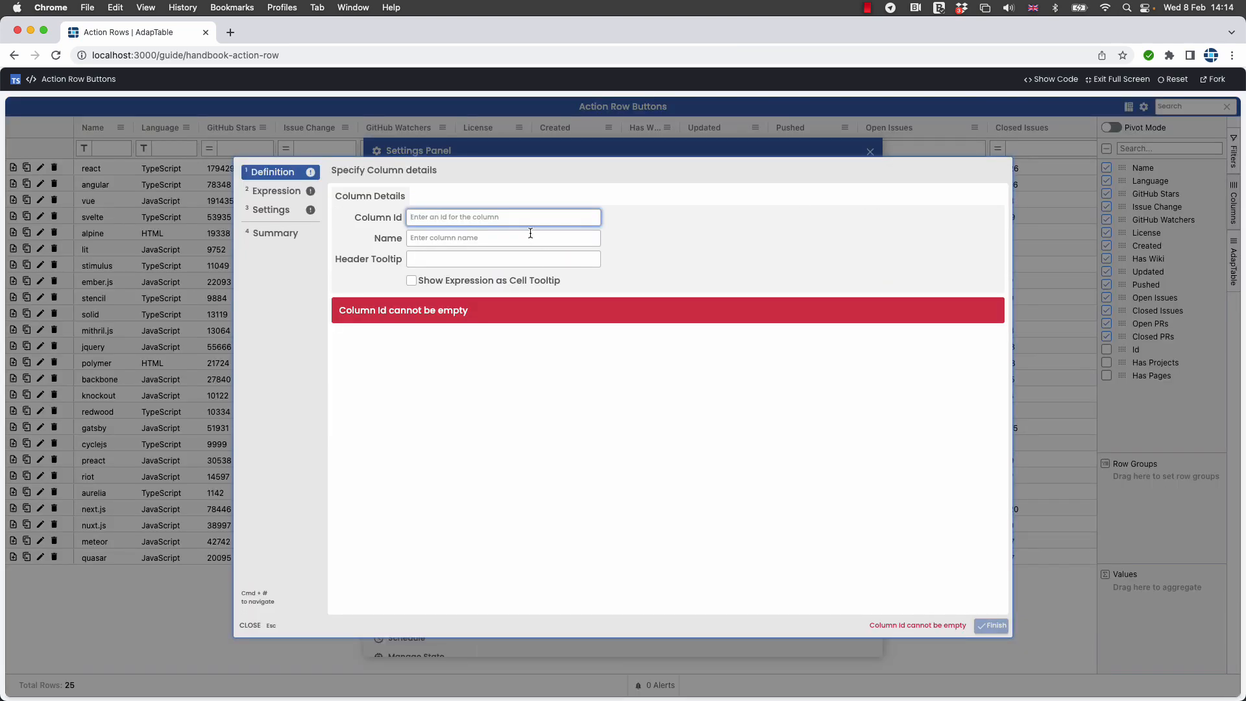
text(lang count)
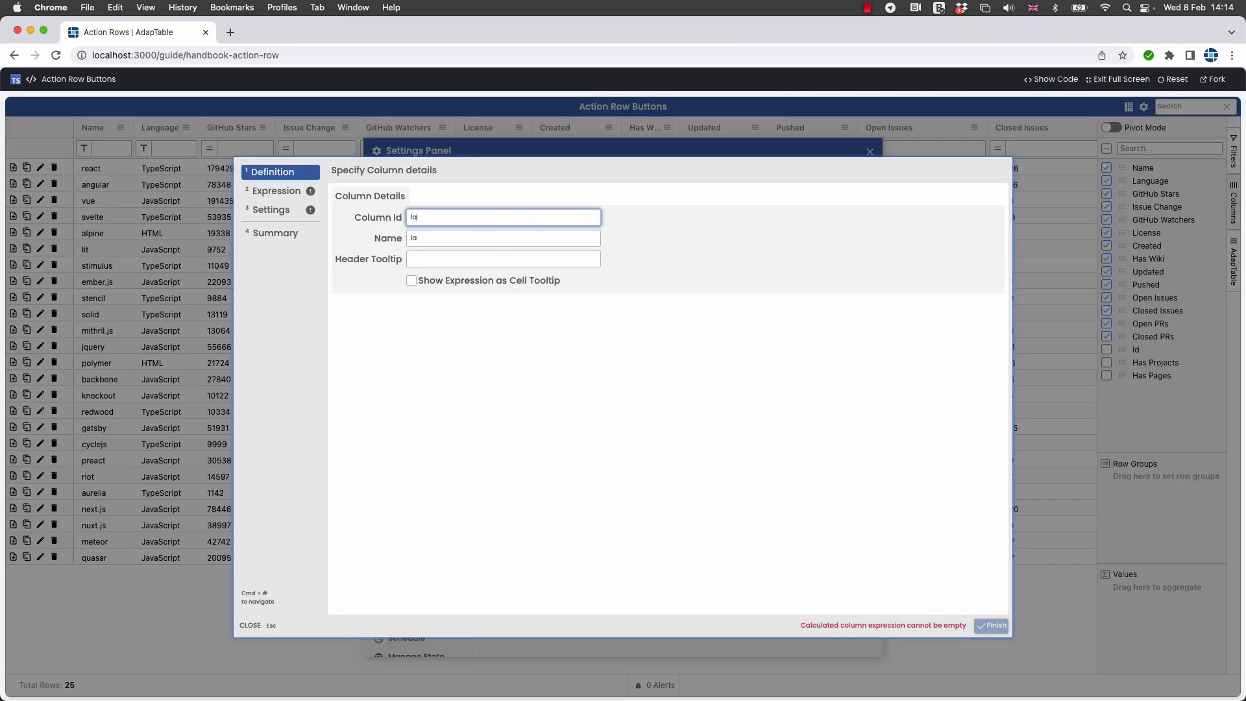
click(495, 241)
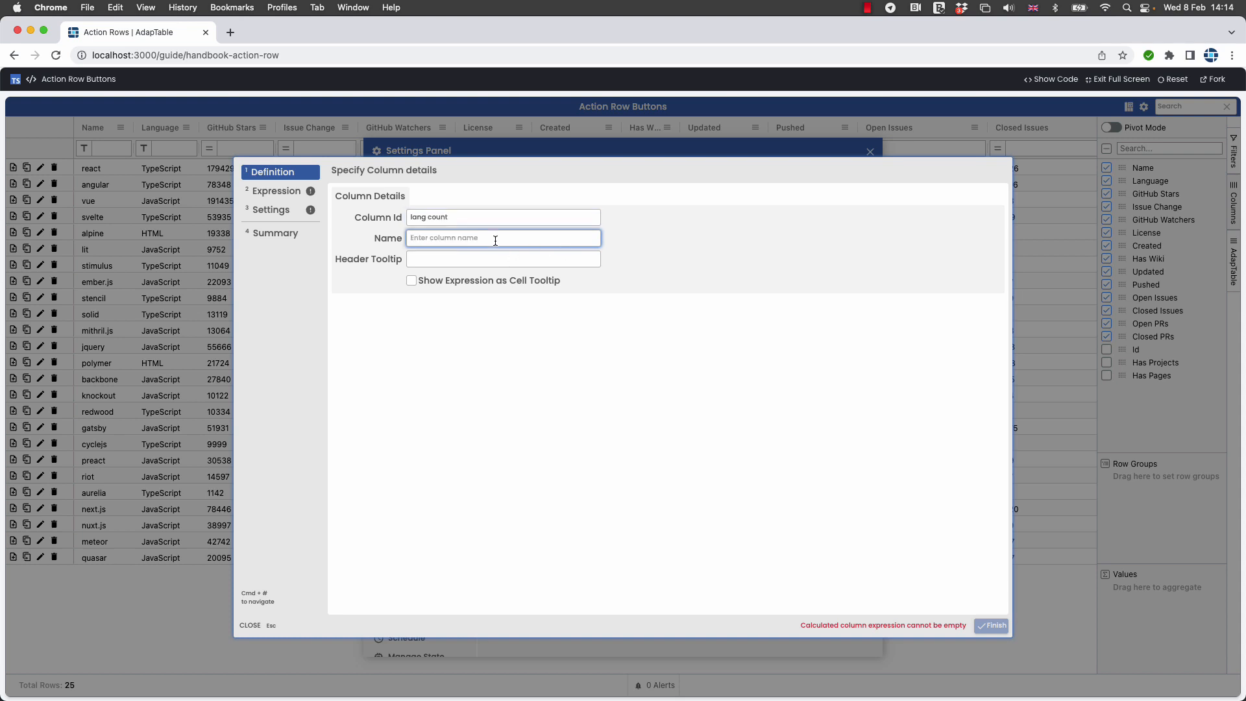
text(Lang Count)
- Define the column's expression as the aggregated scalar query COUNT([language] , GROUP_BY([language]))
click(263, 195)
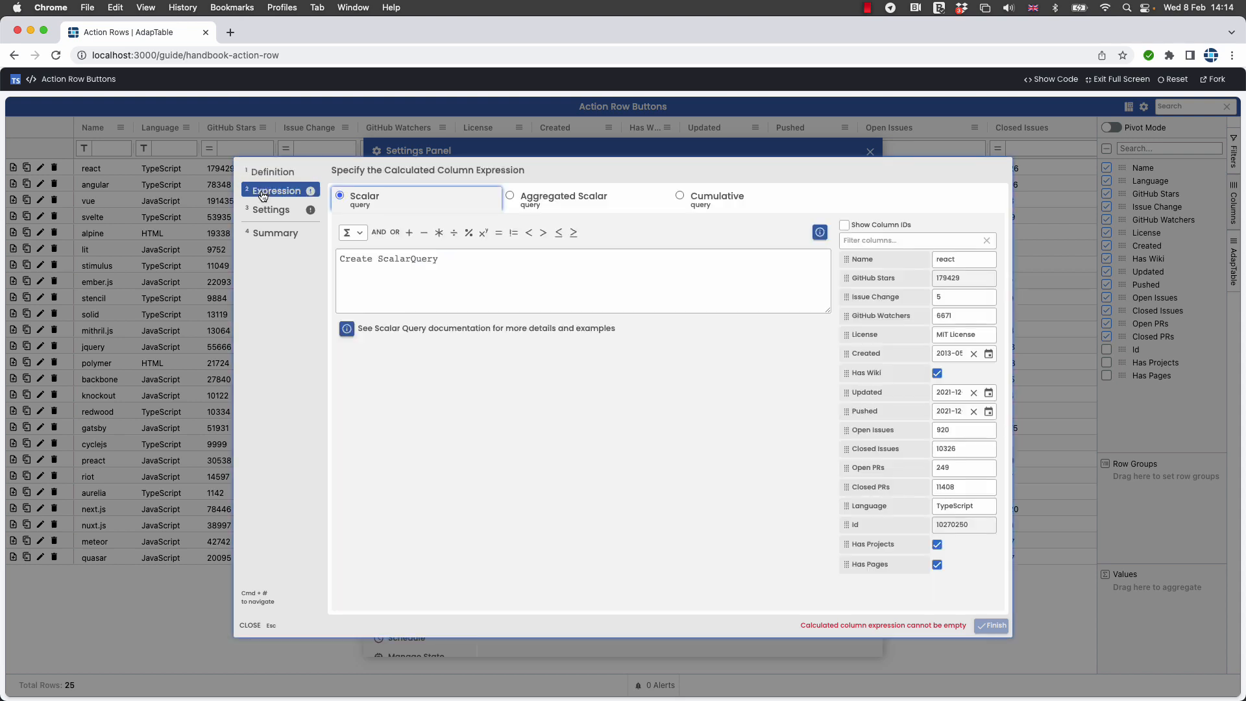
click(510, 199)
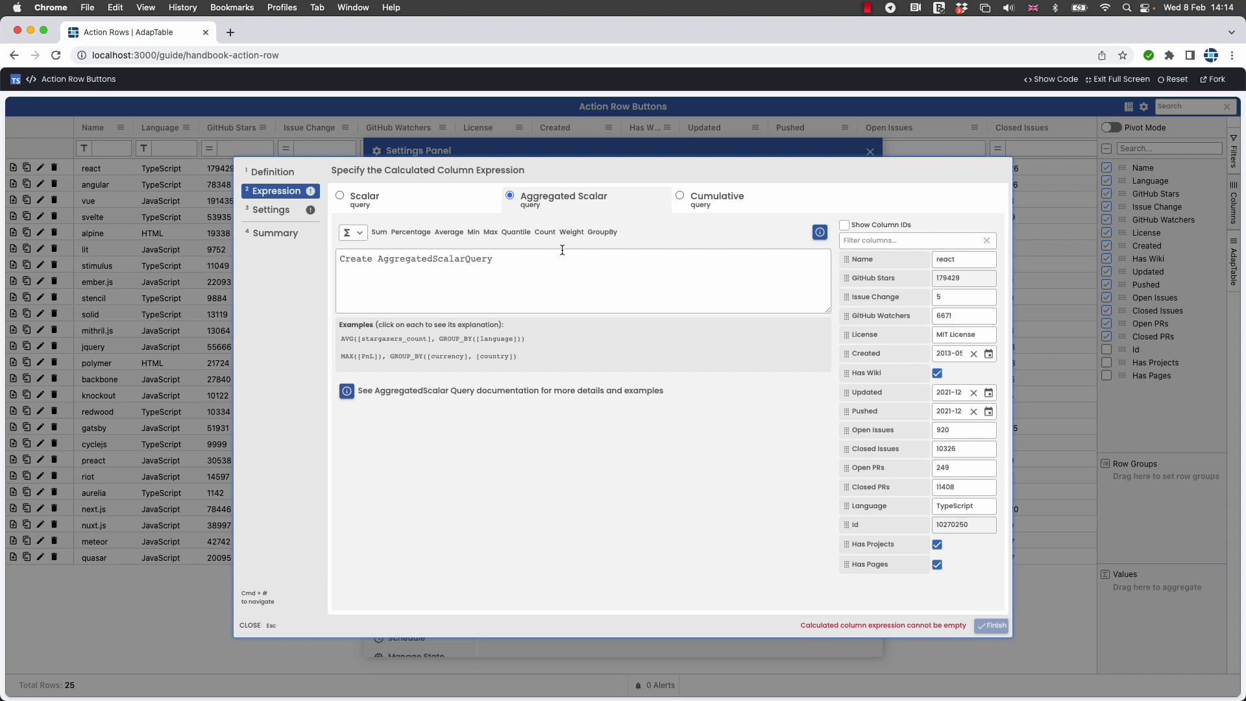
click(545, 232)
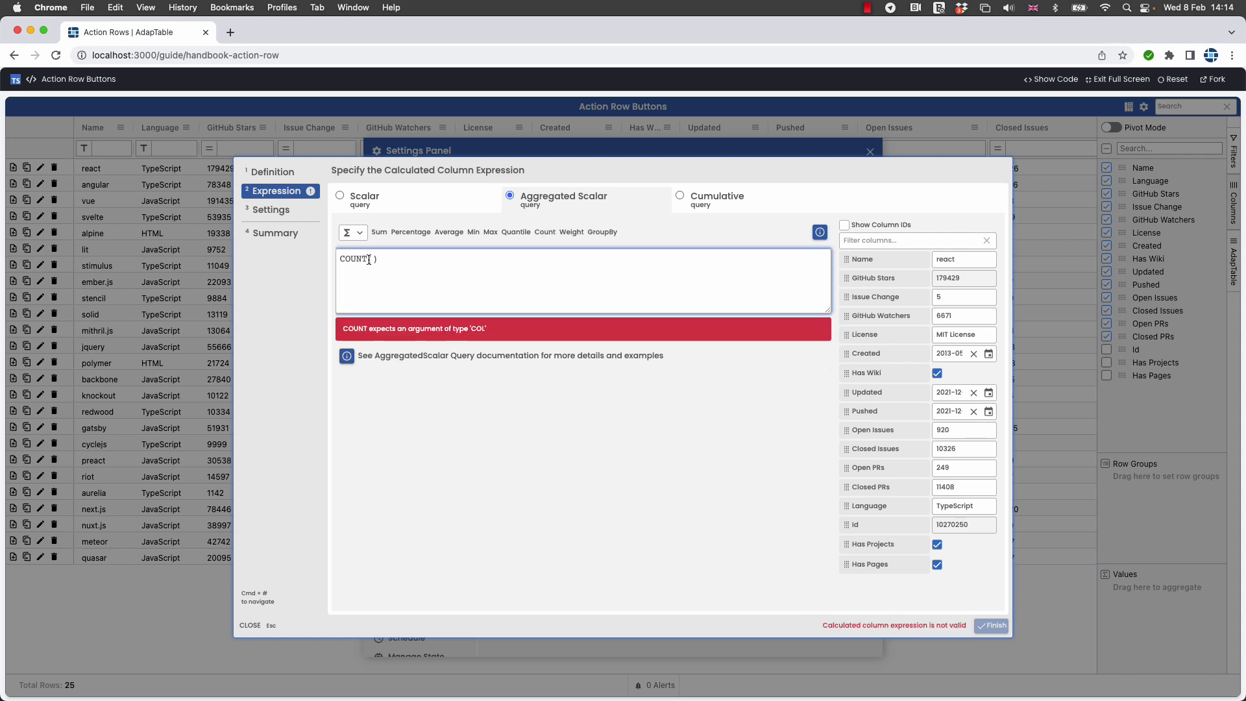
click(370, 260)
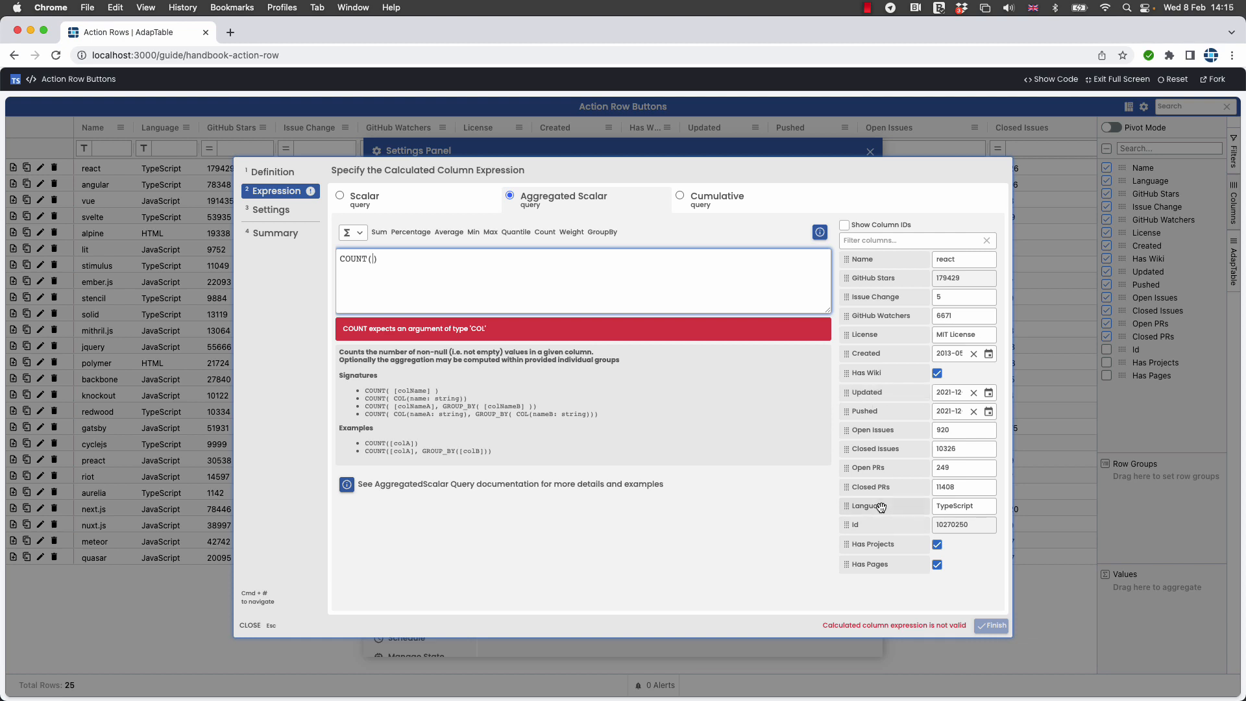
drag(872, 505, 578, 302)
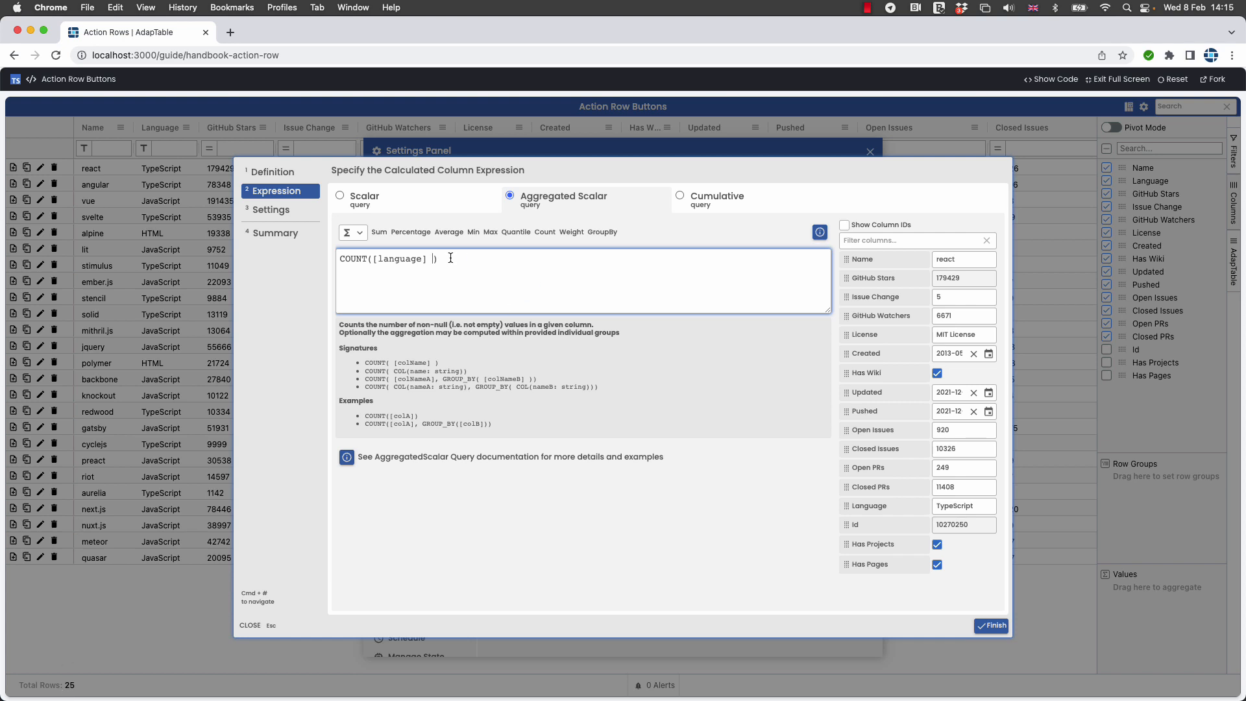
text(,)
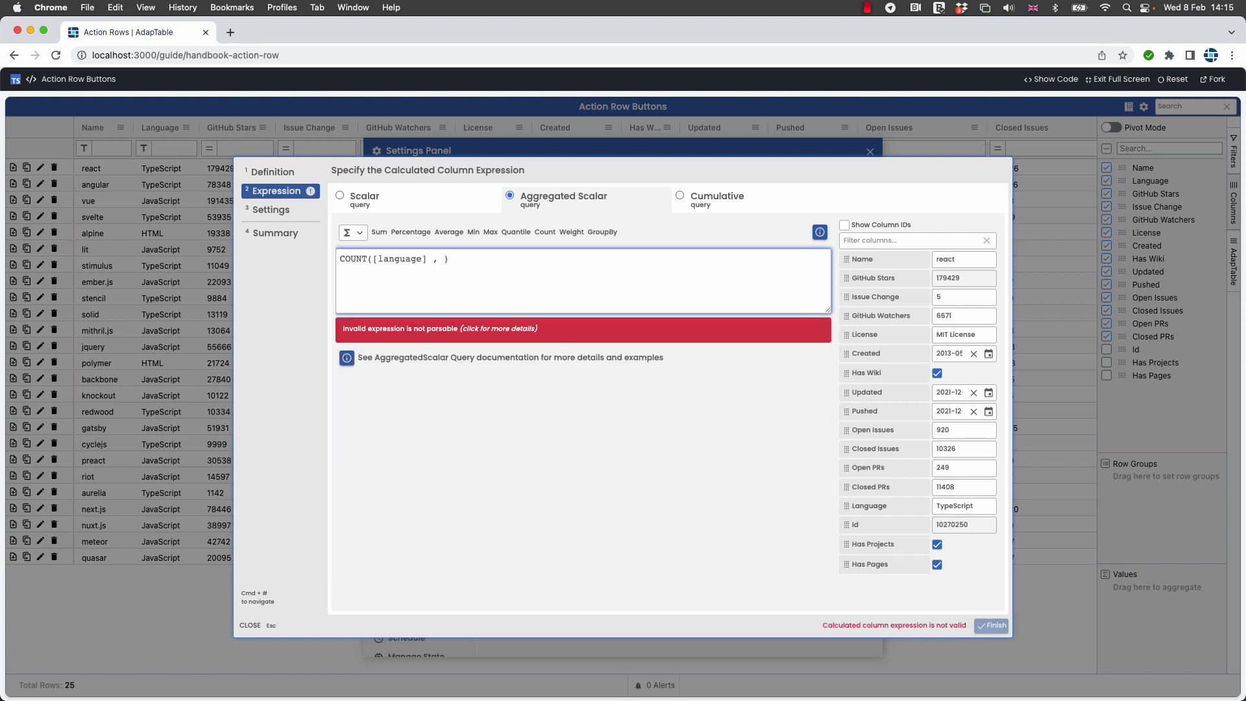
click(603, 232)
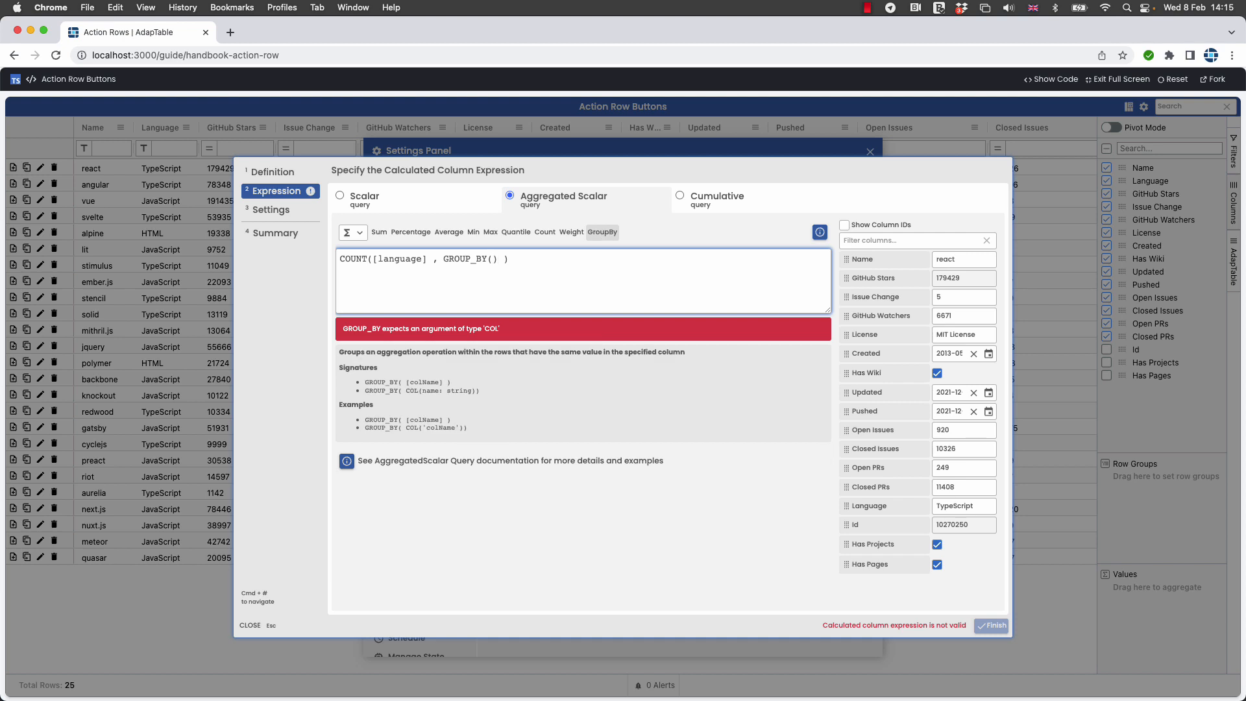
click(858, 511)
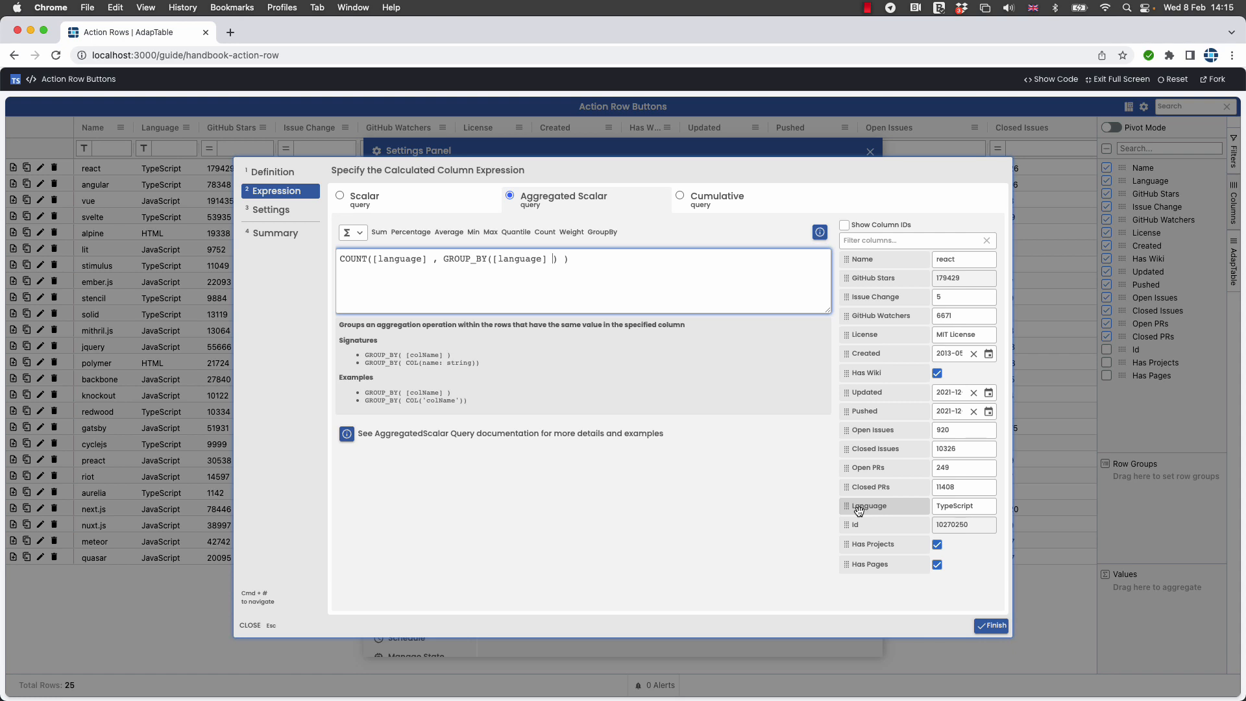
- Make the Lang Count column resizable and finish creating it
click(286, 212)
click(544, 288)
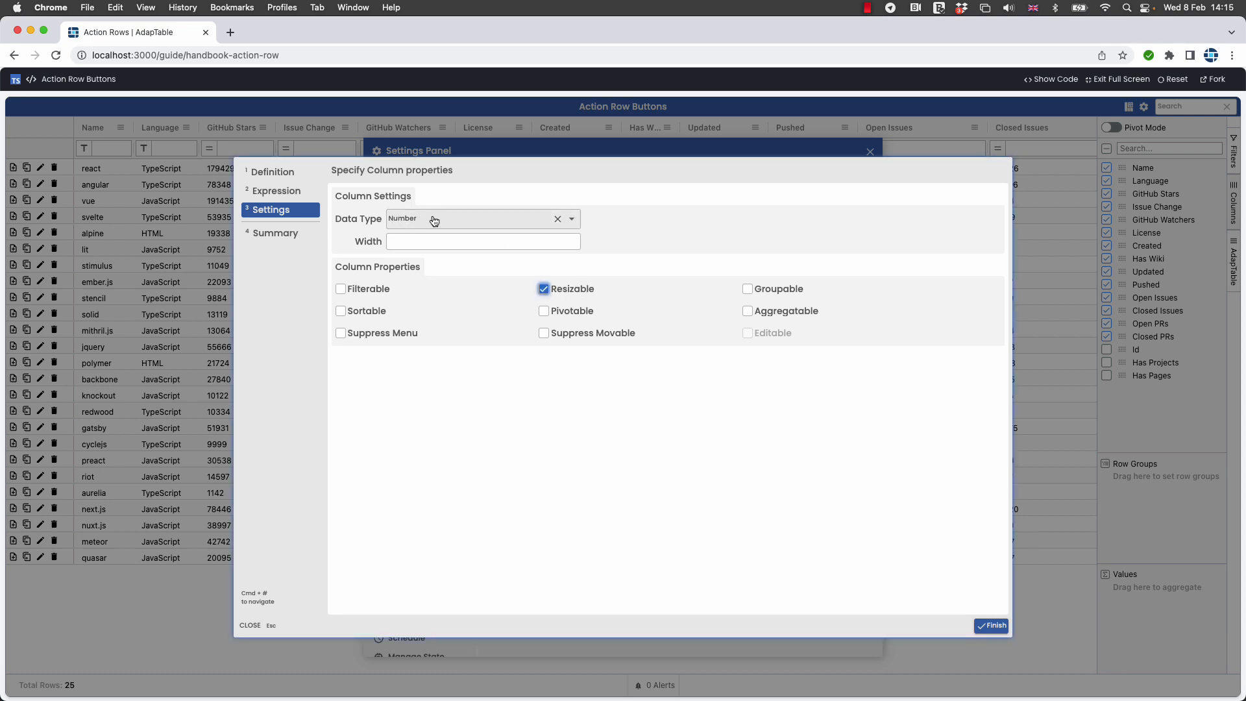
click(989, 625)
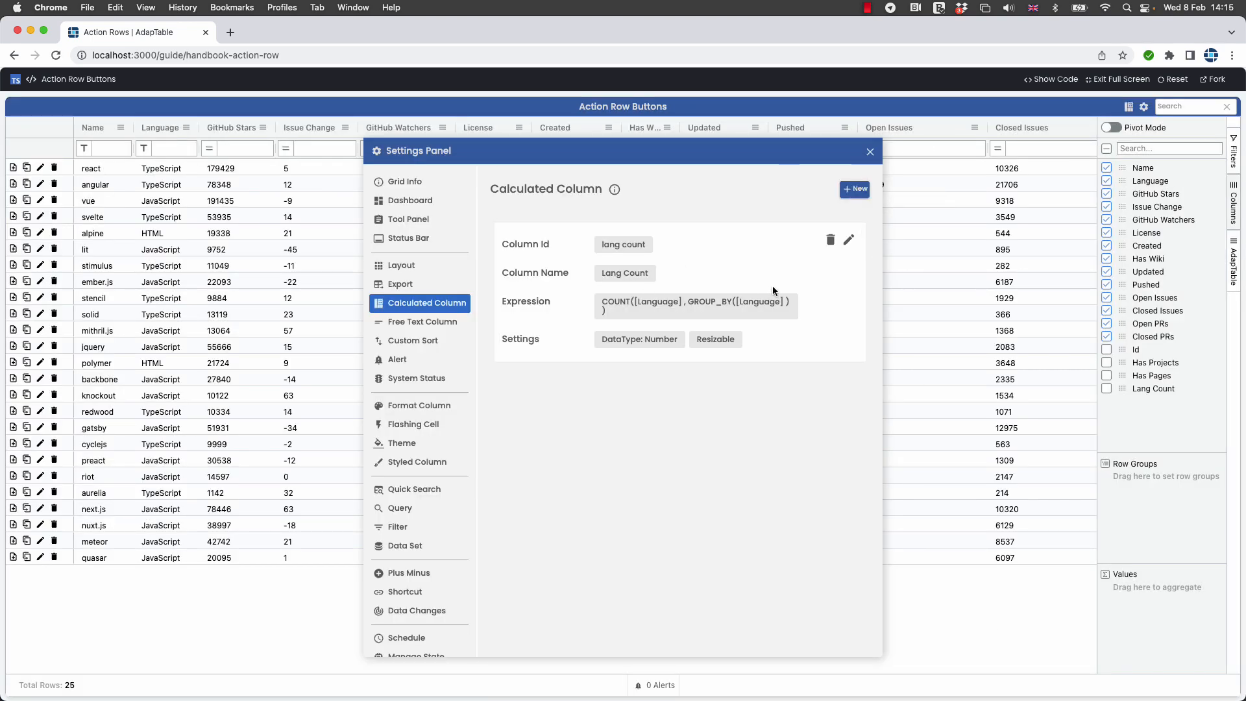
- Close the settings and show the Lang Count column in the grid directly after Language
click(870, 152)
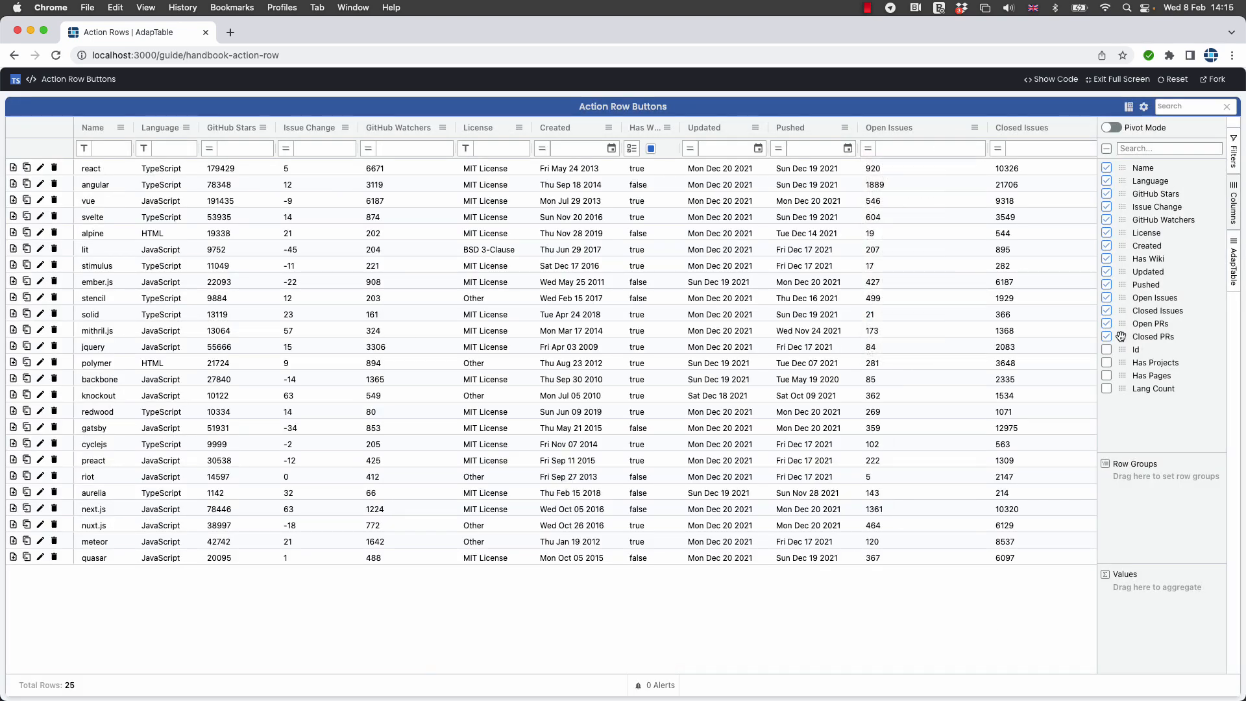
click(1107, 387)
drag(1126, 353, 1130, 195)
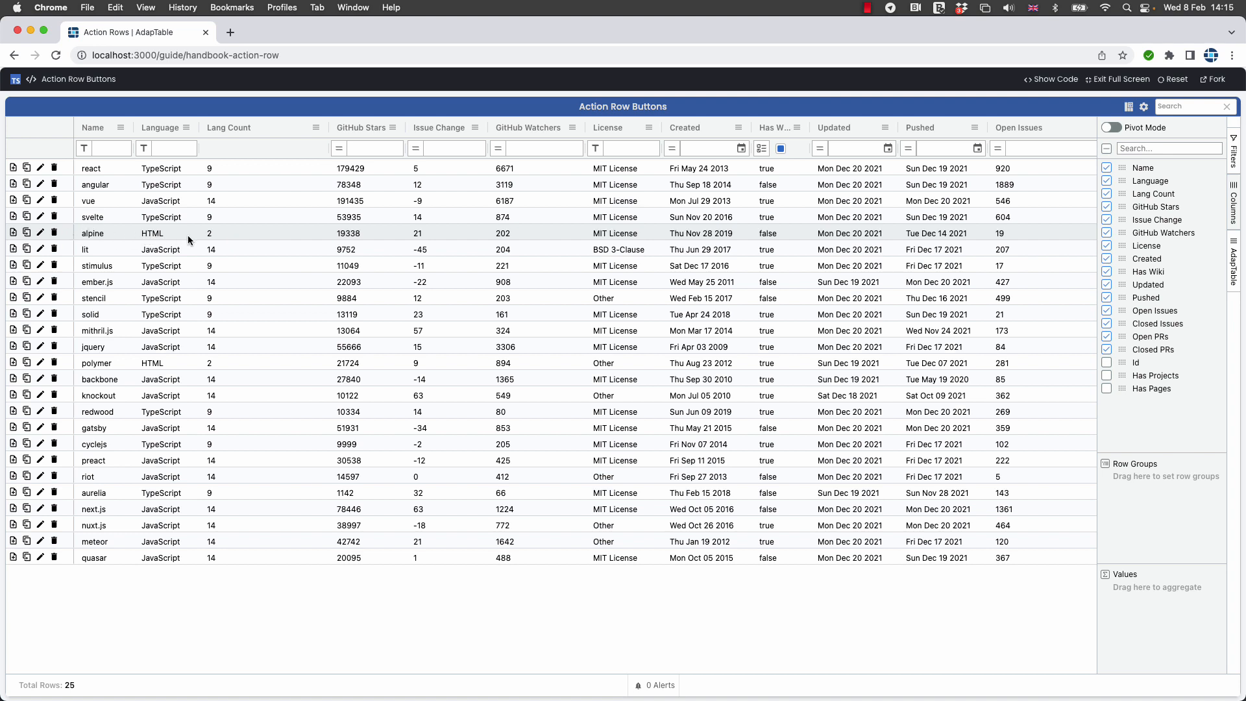
- Edit the alpine row to set its language to TypeScript and save the change
click(41, 233)
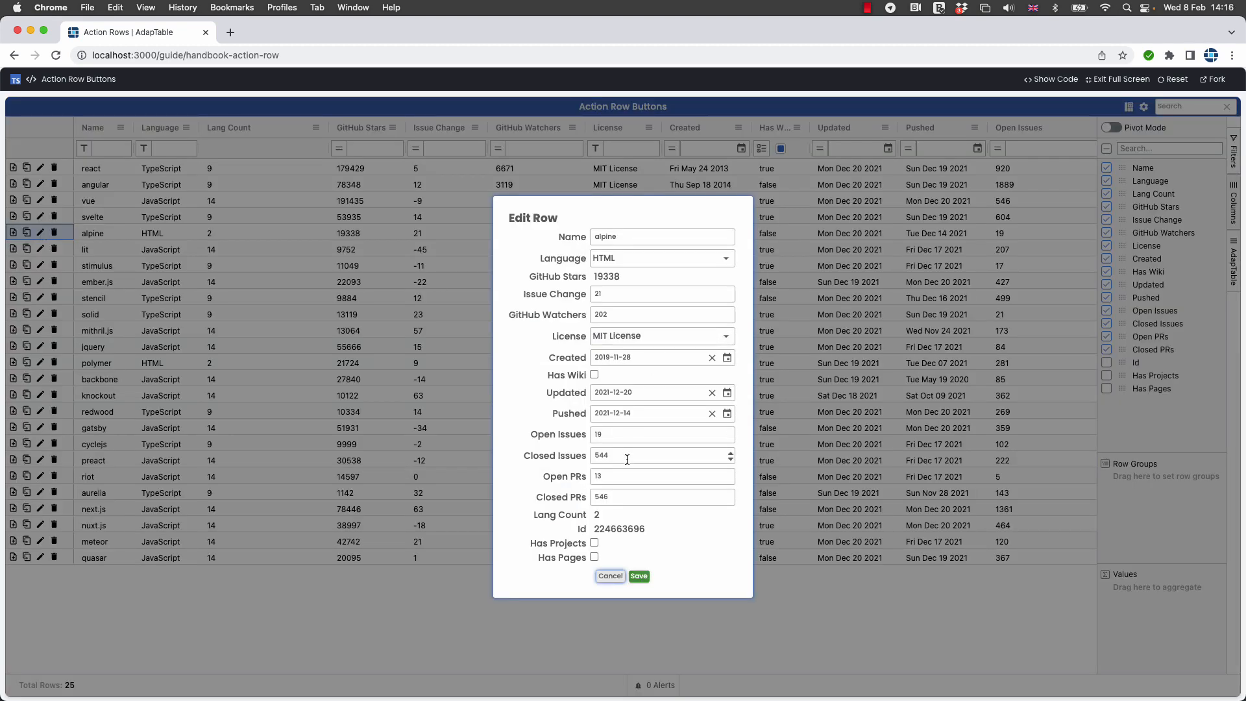
click(641, 258)
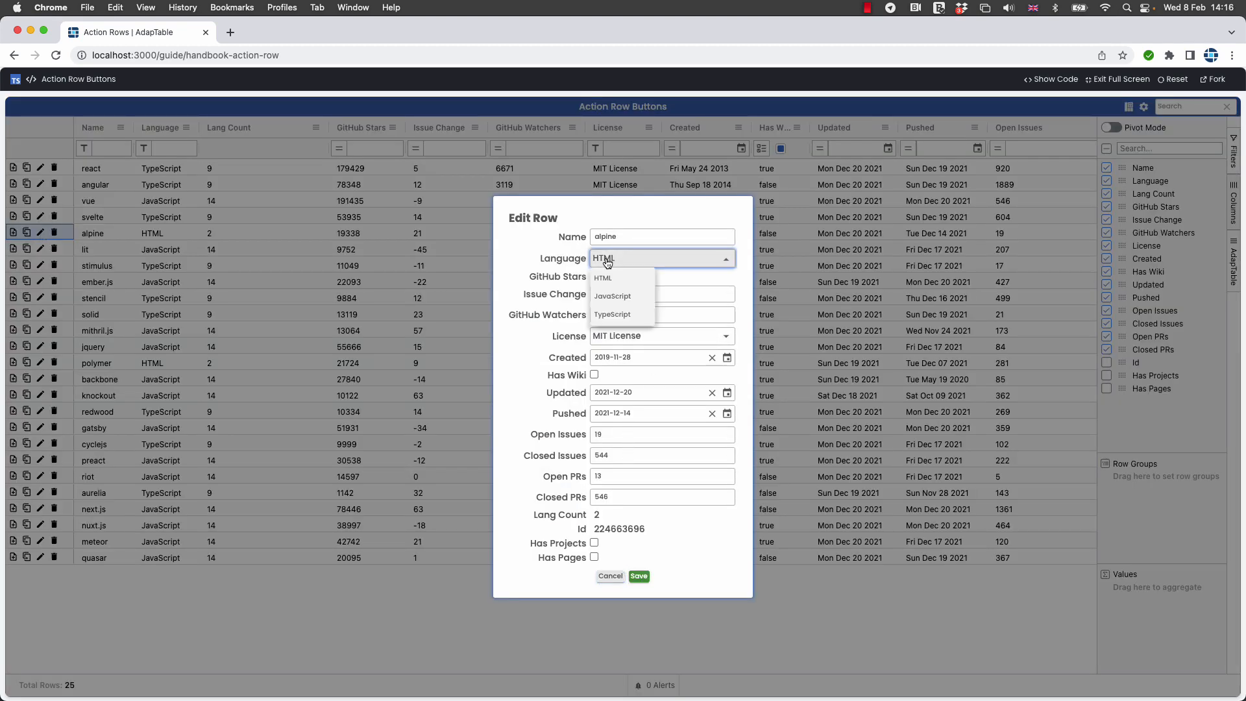
click(632, 315)
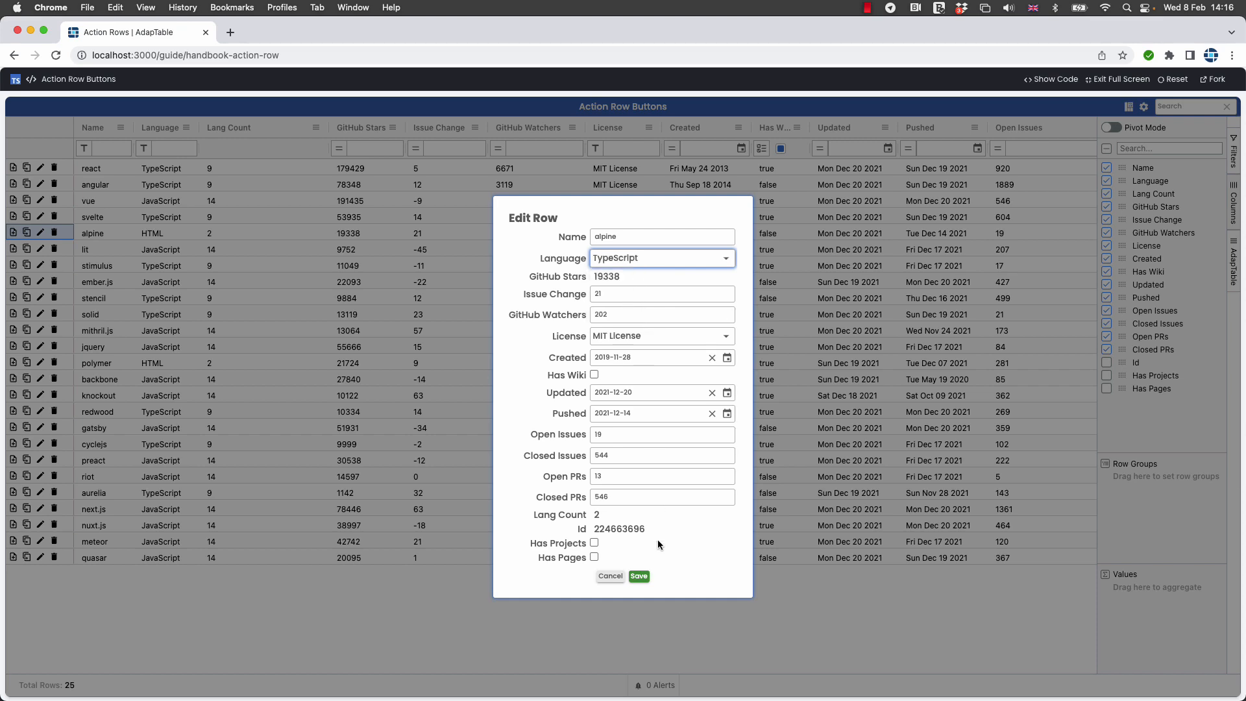
click(639, 576)
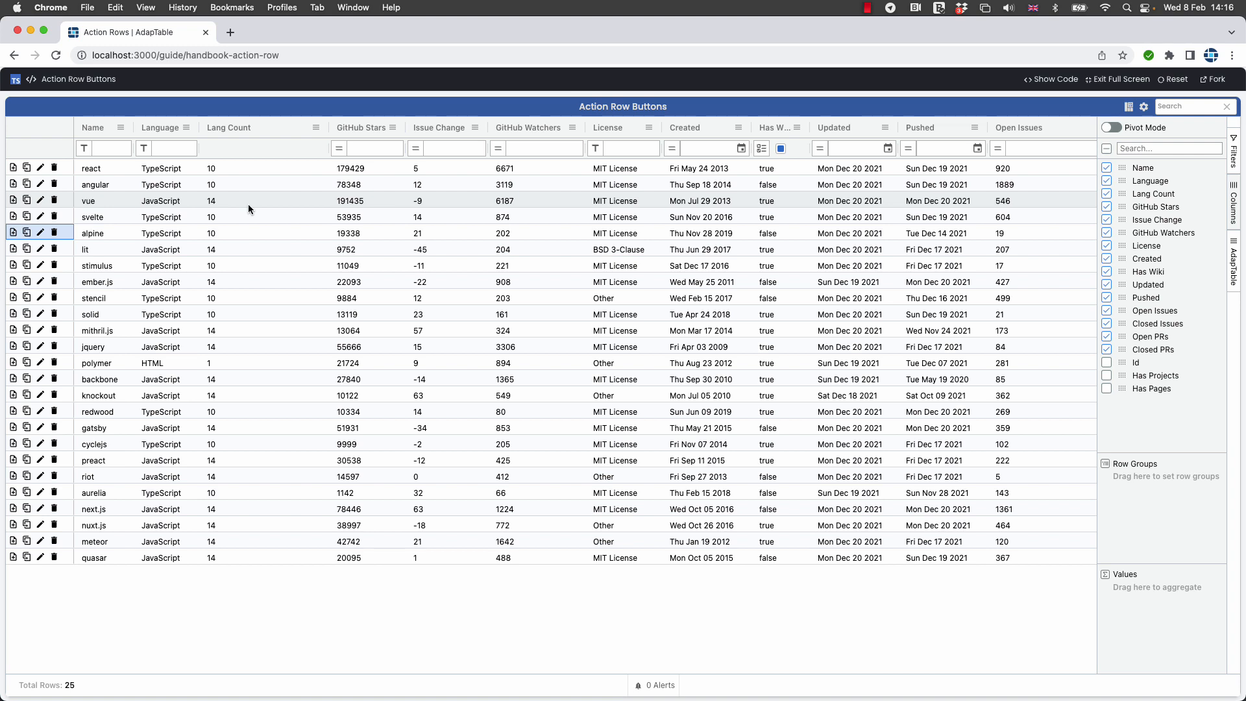
- Start another calculated column with the column ID "fulllang" and the name "Full Lang"
click(1130, 110)
click(855, 189)
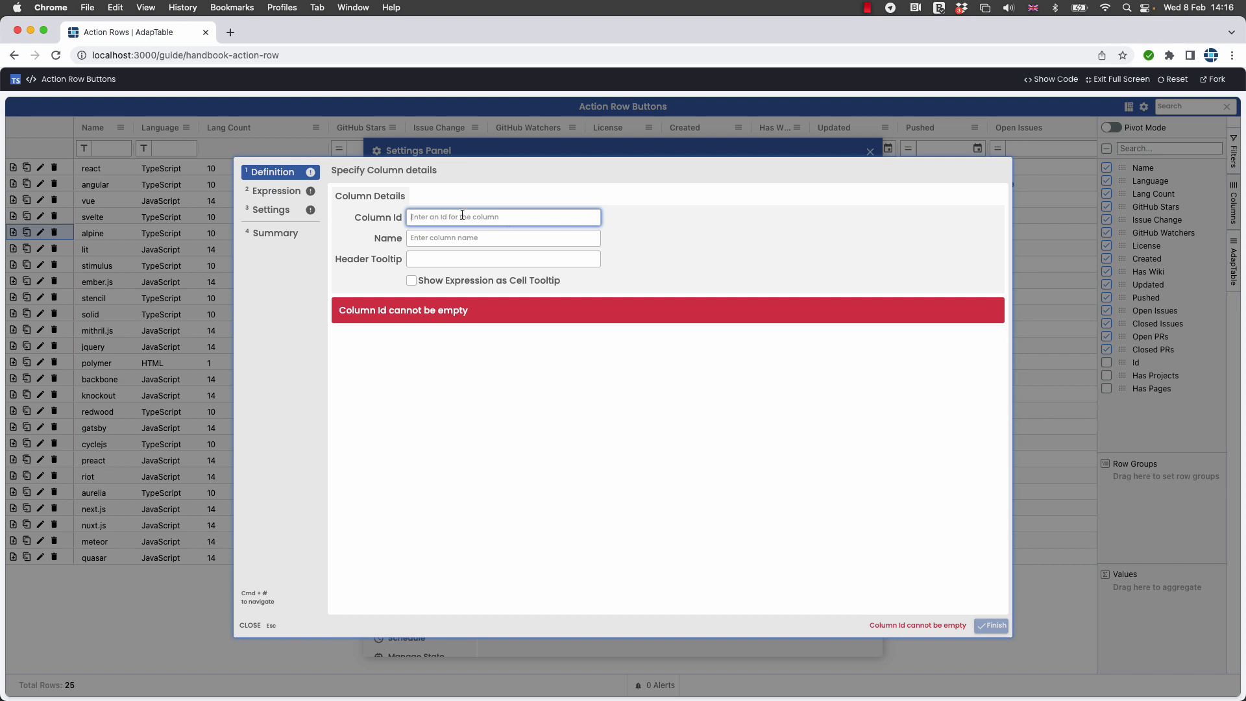
text(fulllang)
key(Tab)
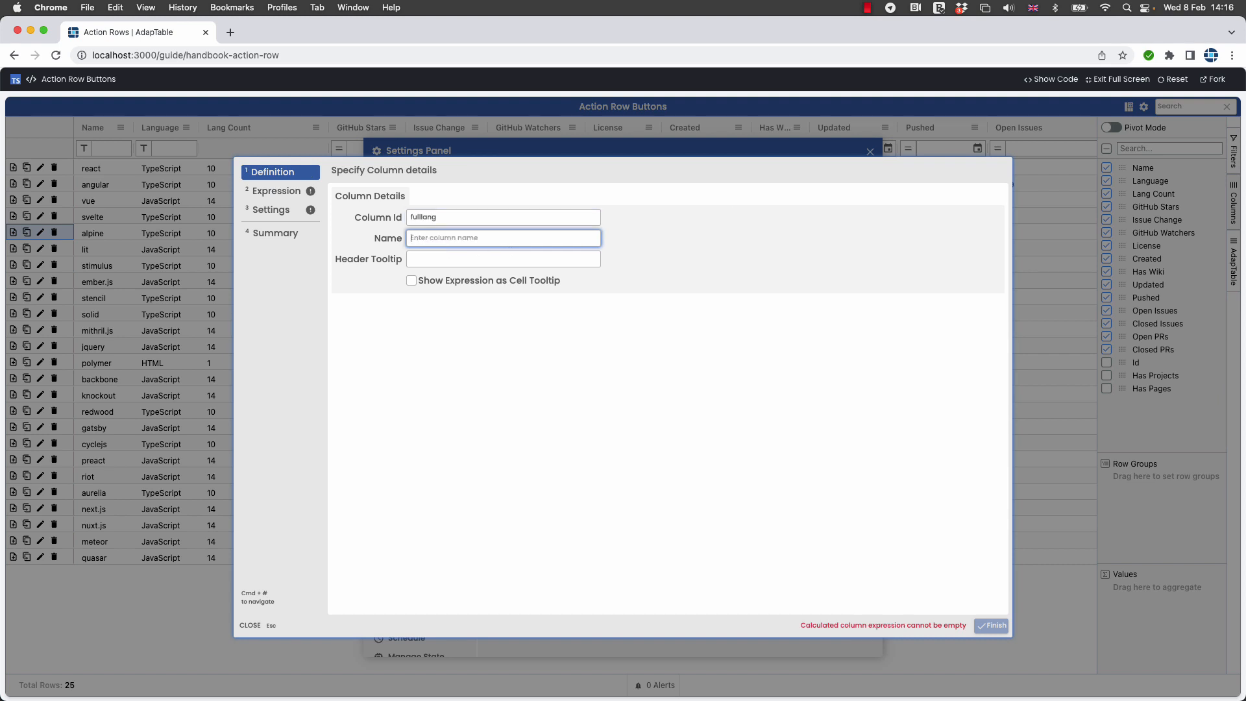
text(Full Lang)
- Define the Full Lang expression as the scalar query [language] + ' (' + [lang count] + ')'
click(297, 192)
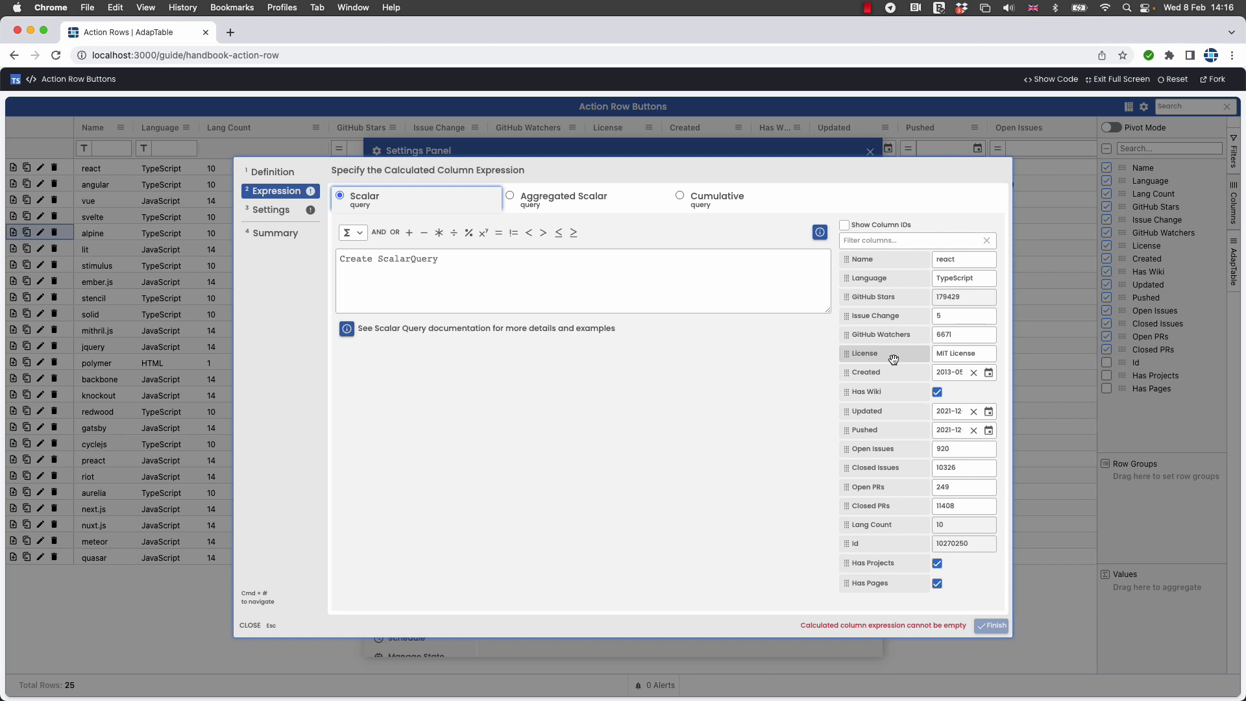
click(877, 278)
text(+ )
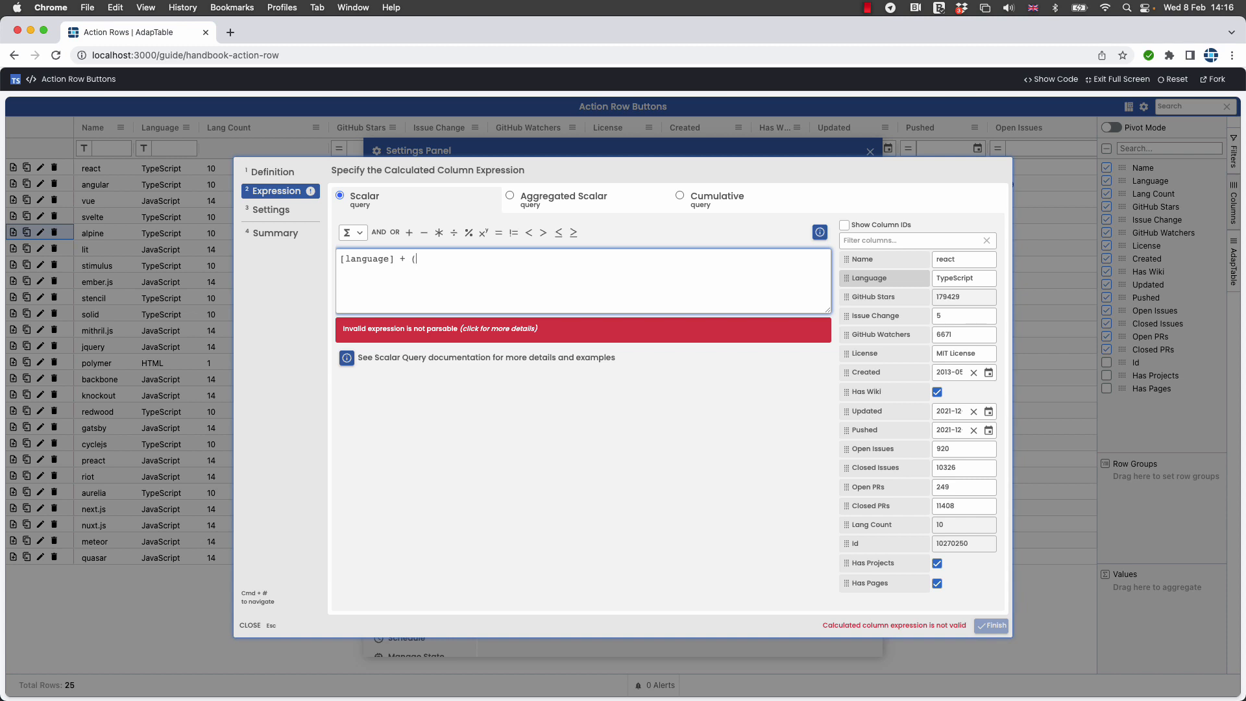
text(' (')
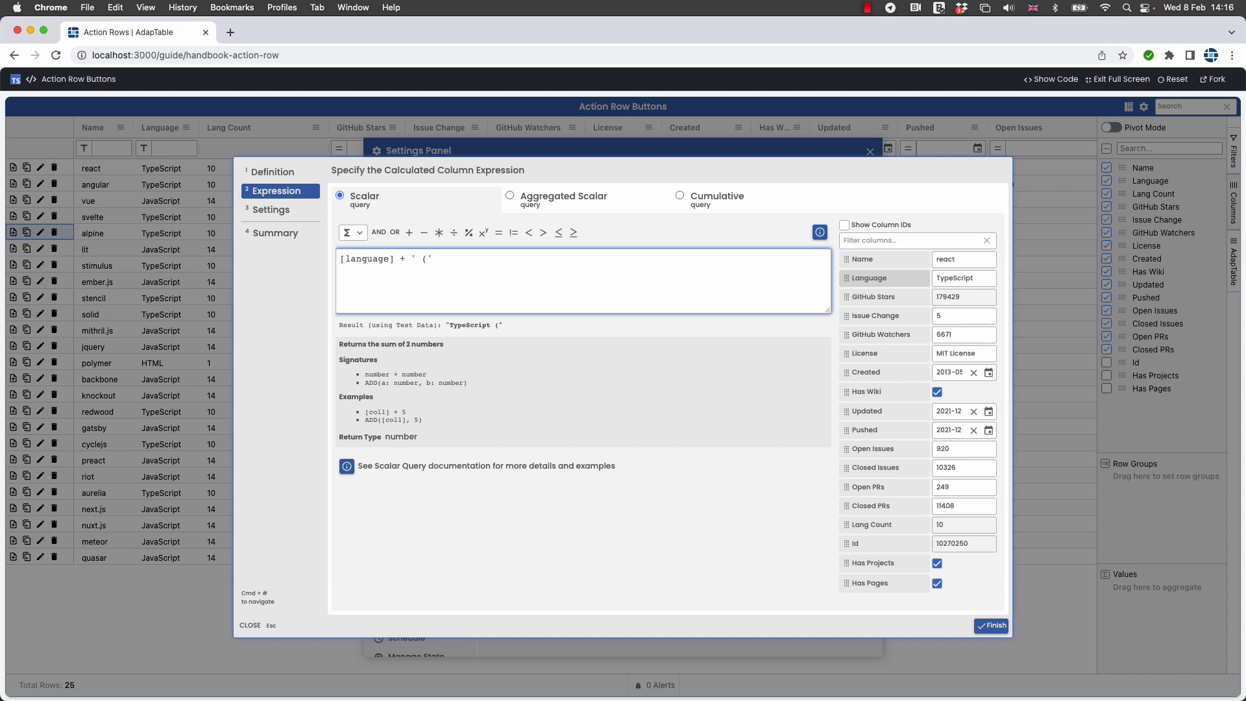
text( +)
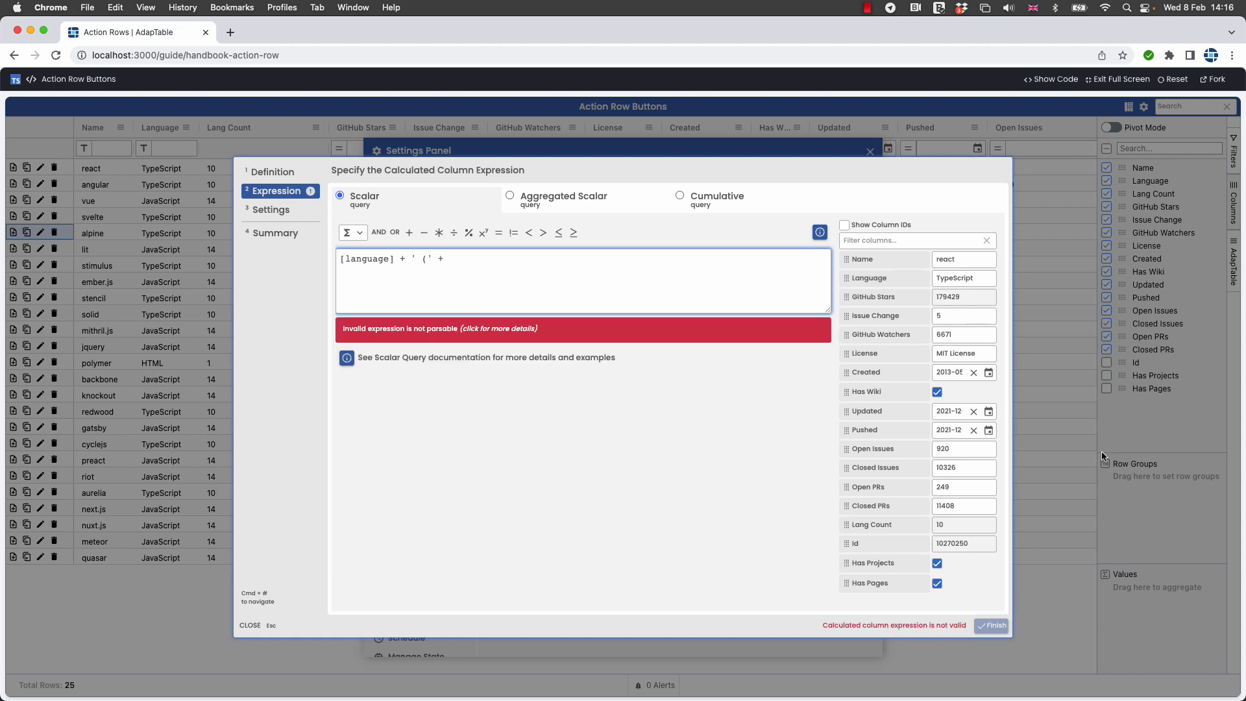
click(873, 526)
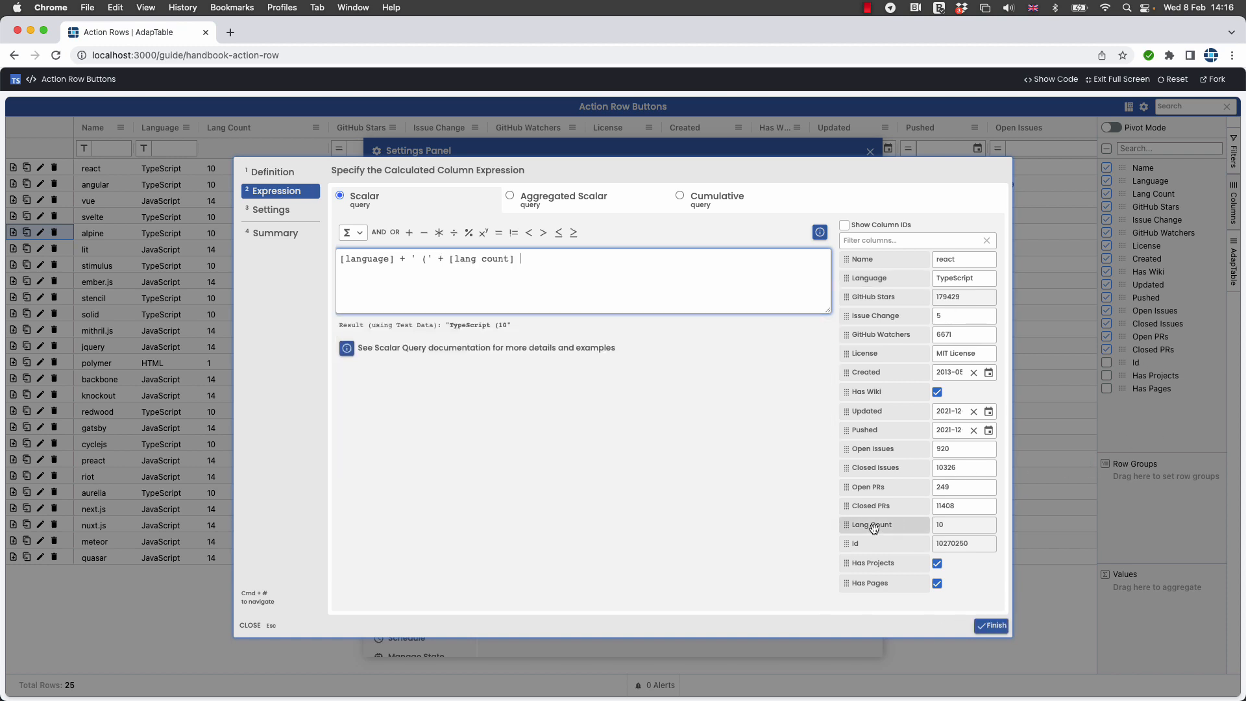
text(+ )
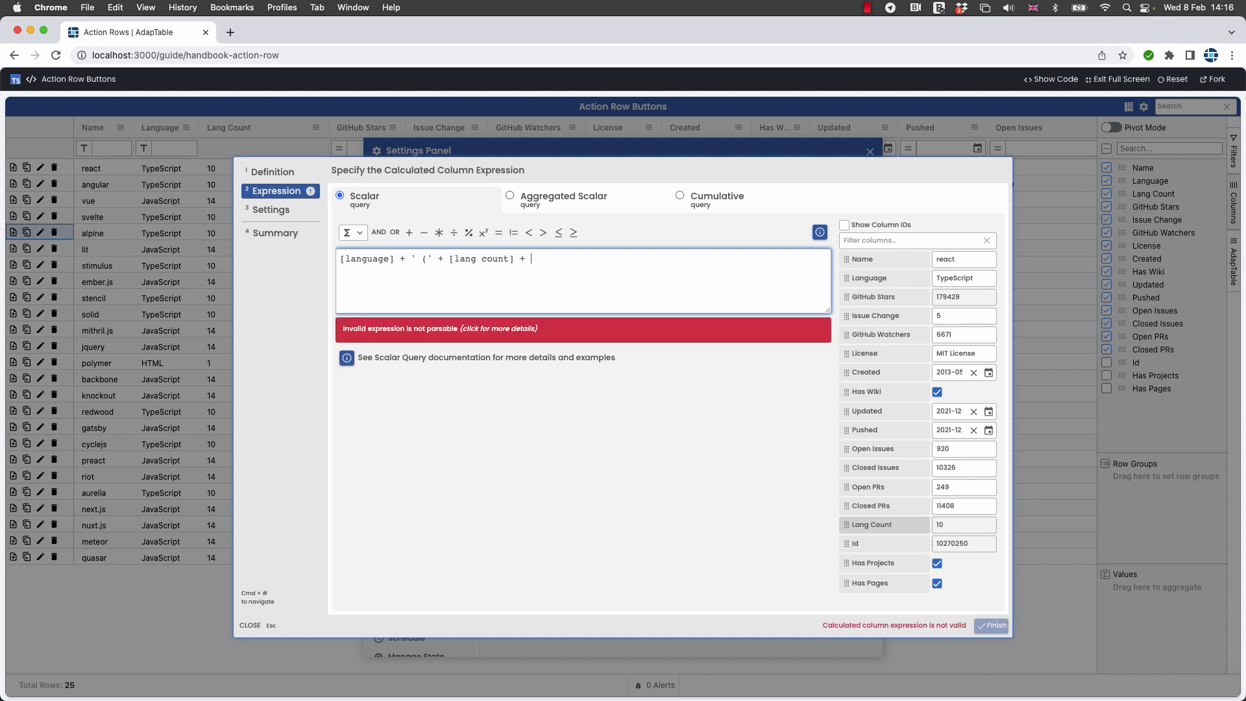
text(')')
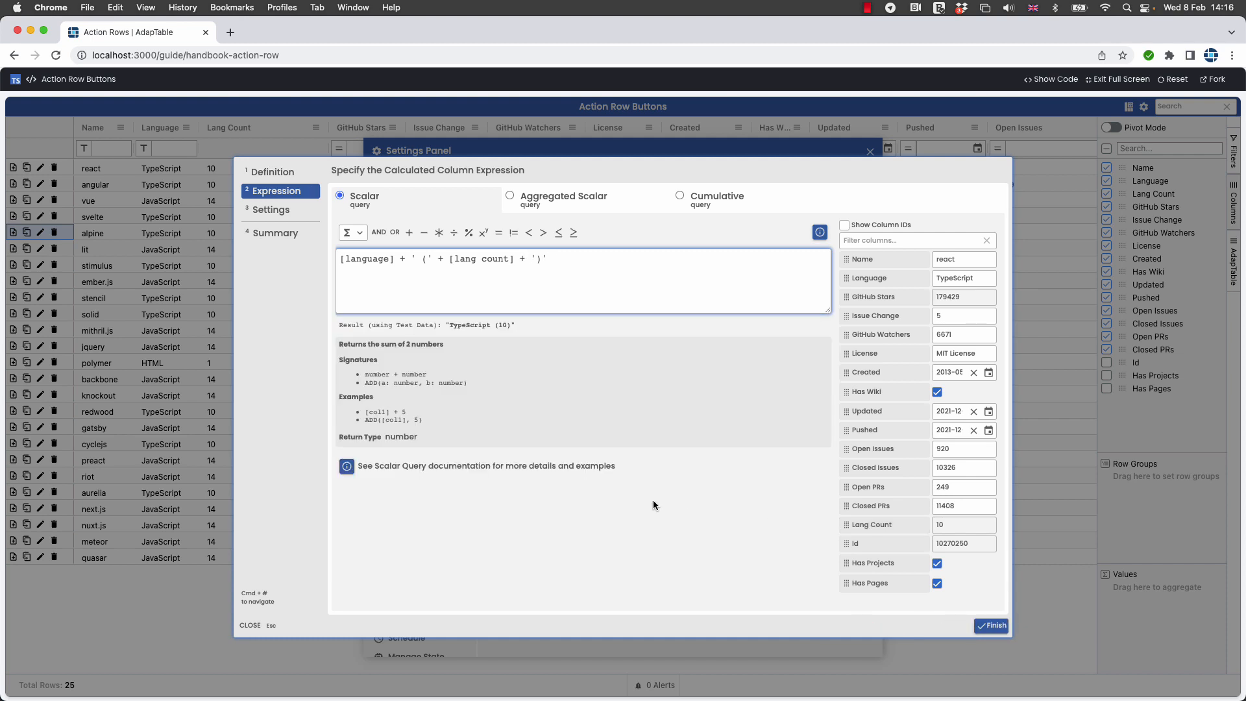
- Make the Full Lang column resizable and finish creating it
click(272, 211)
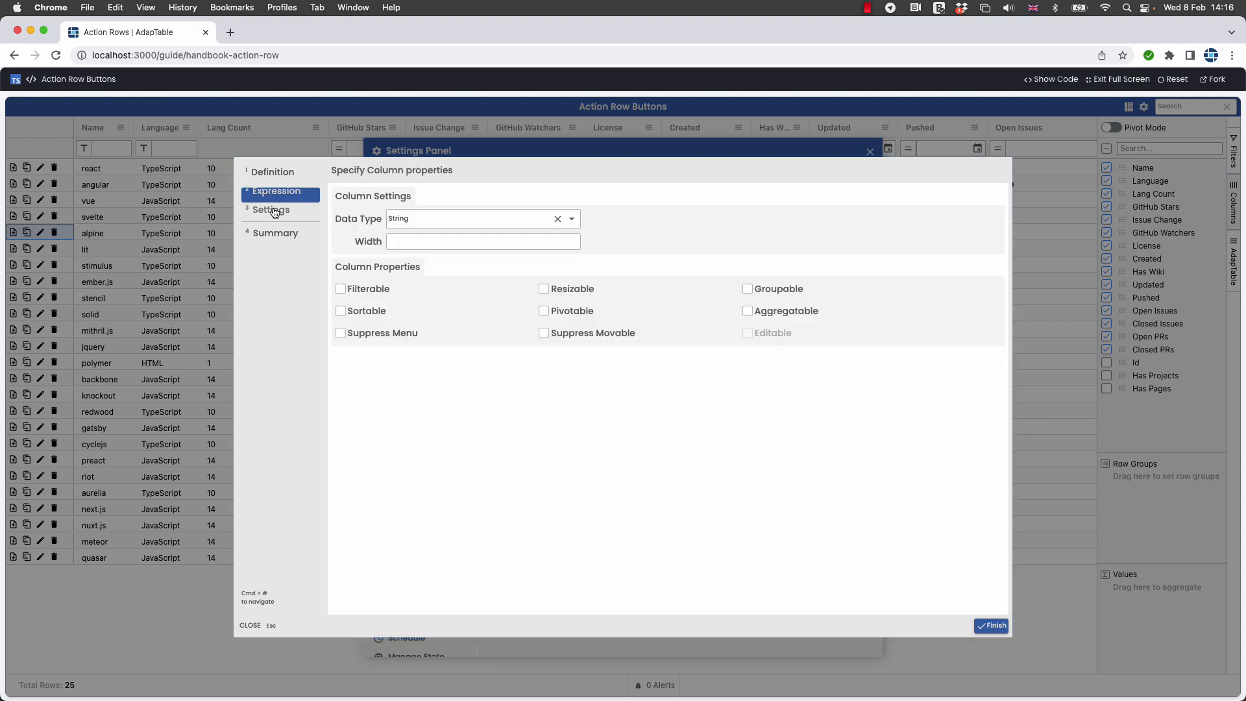
click(571, 290)
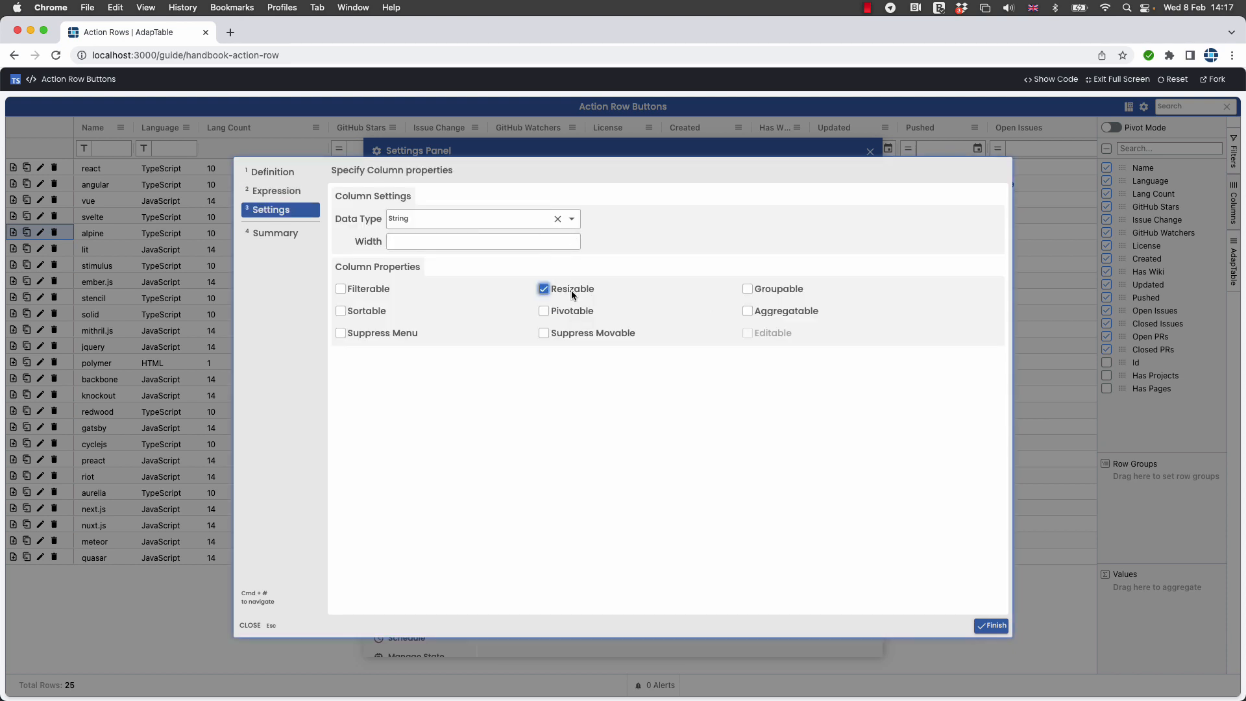
click(991, 626)
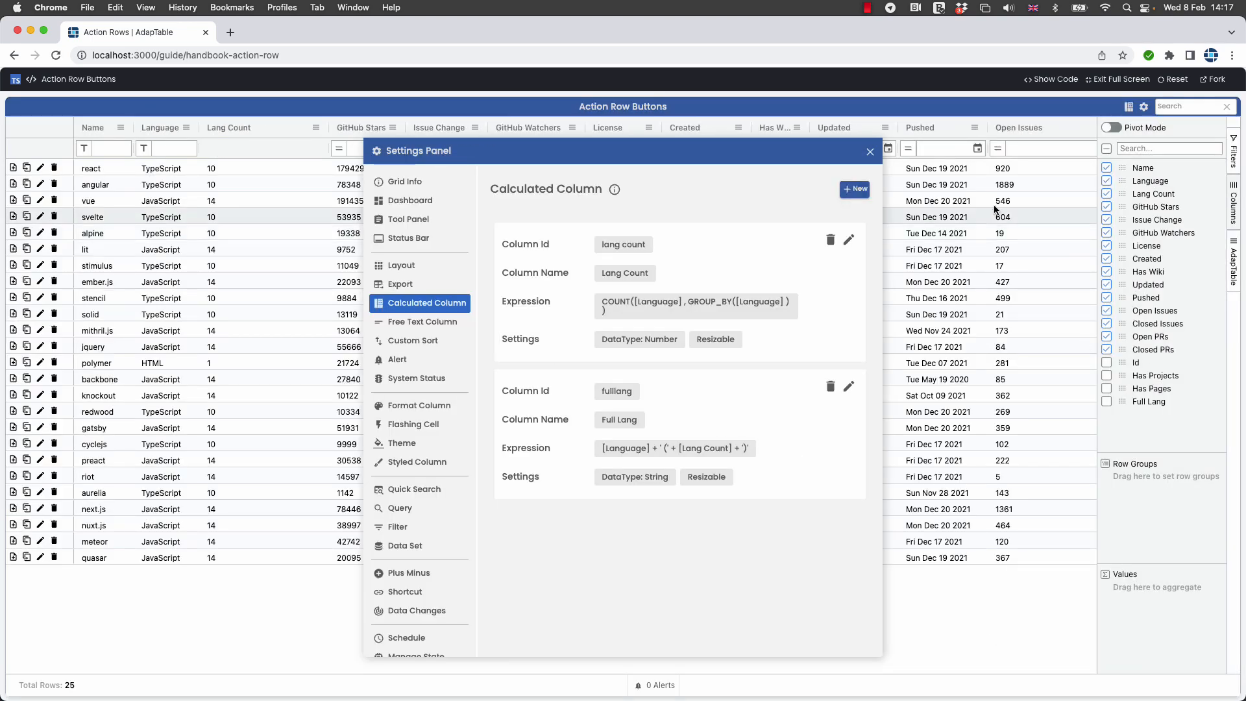
- Close the settings and show the Full Lang column in the grid directly after Lang Count
click(870, 151)
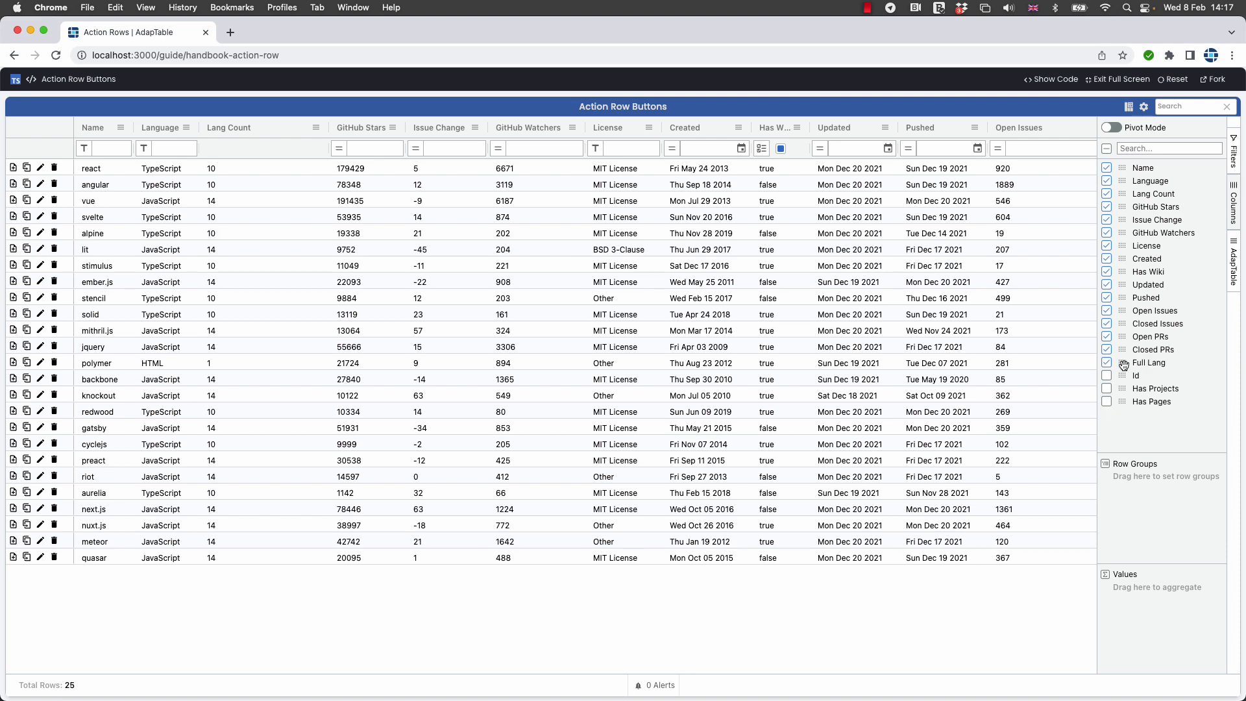
drag(1122, 362, 1132, 206)
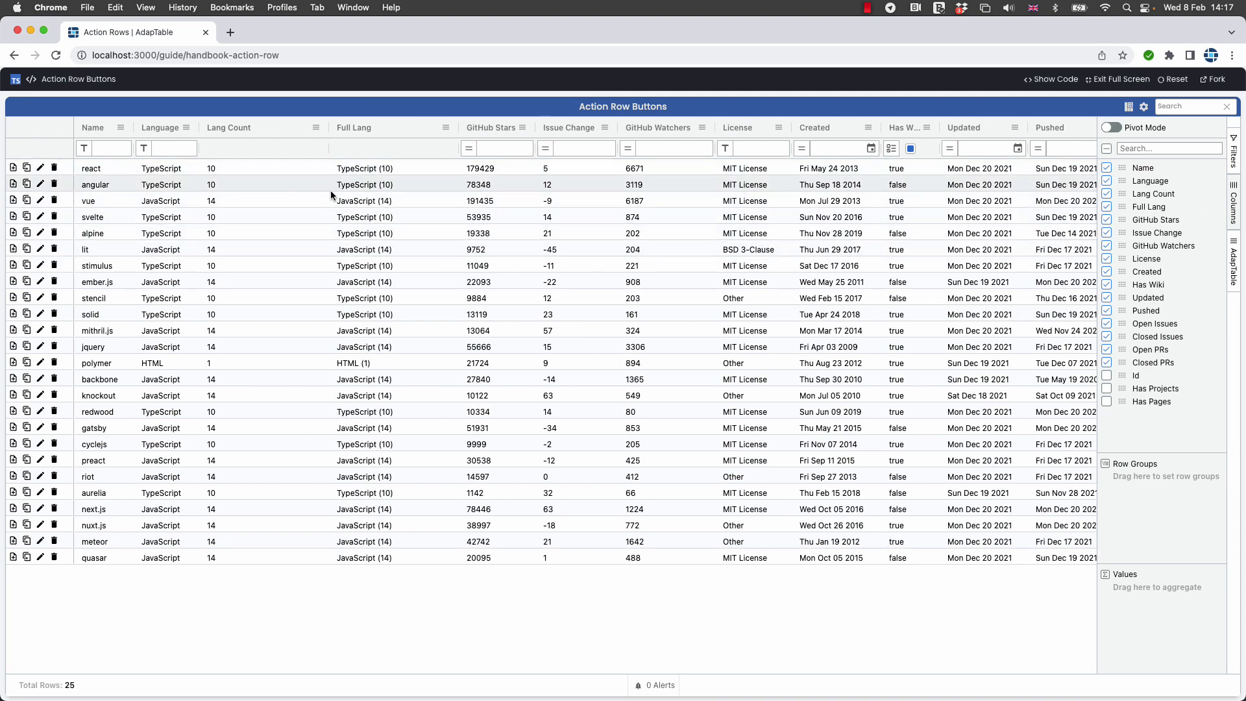
- Hide the Language and Lang Count columns, keeping Full Lang shown and placed directly after Name
click(1106, 181)
click(1106, 193)
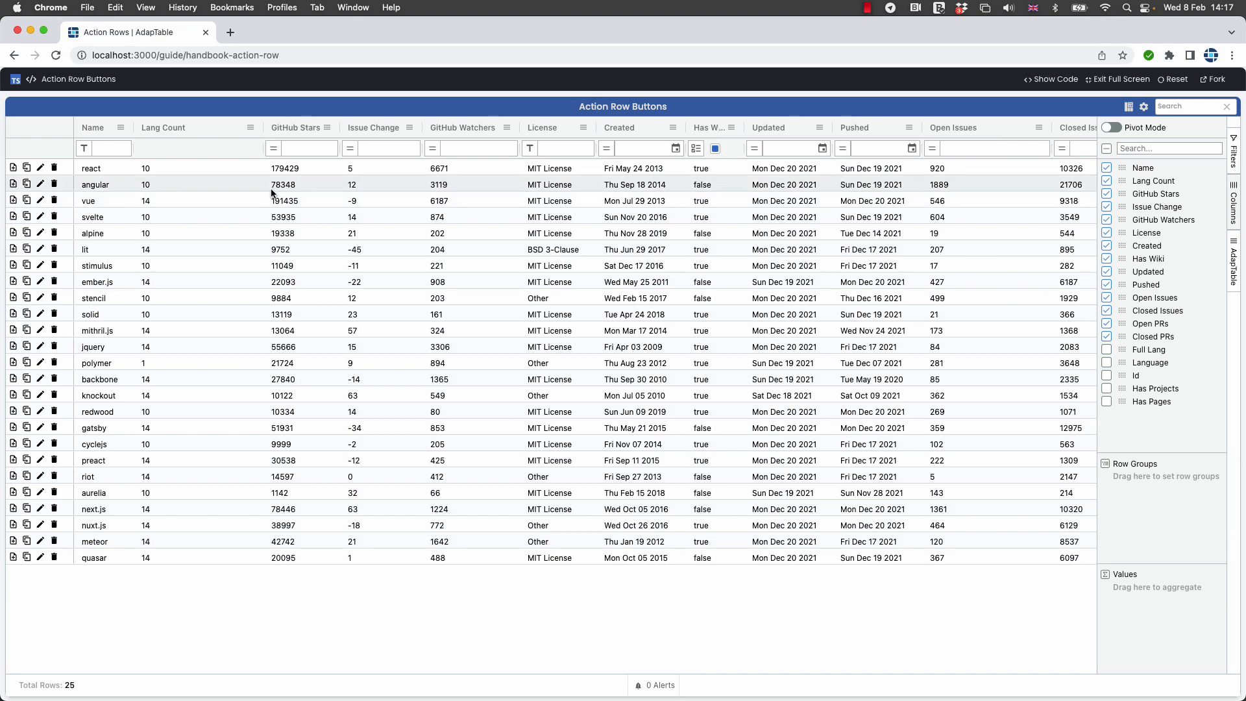
click(1106, 181)
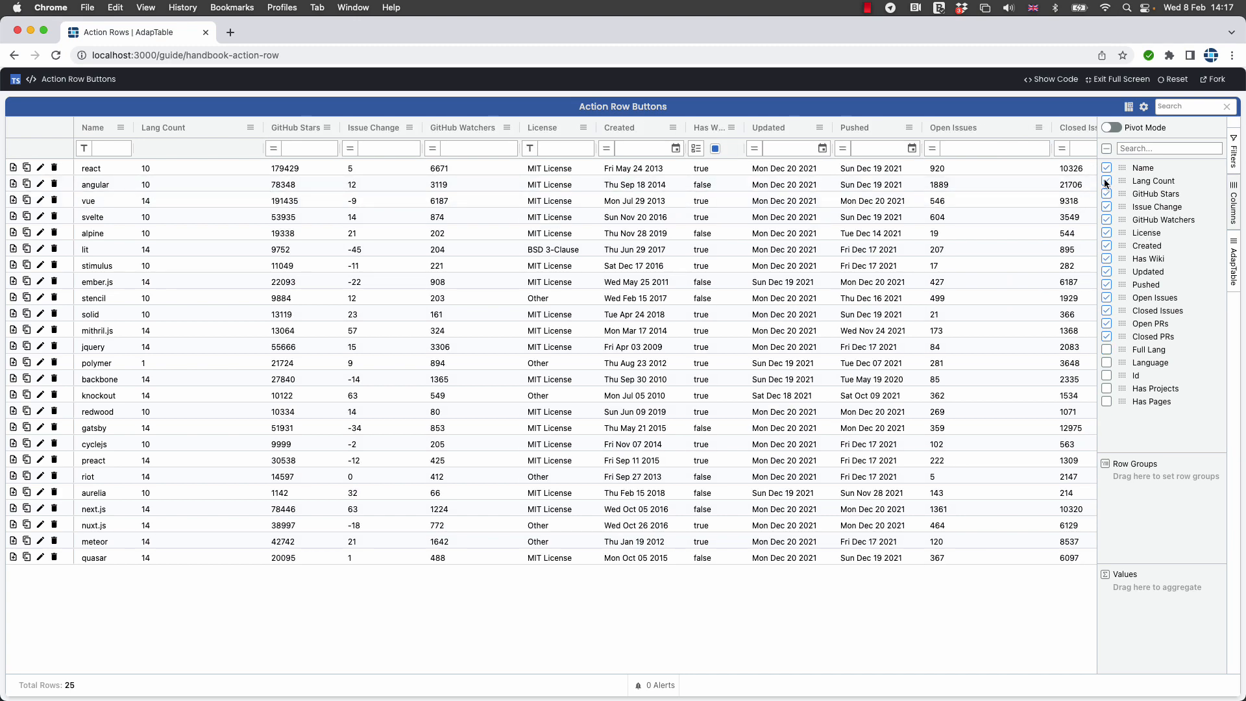
click(1107, 349)
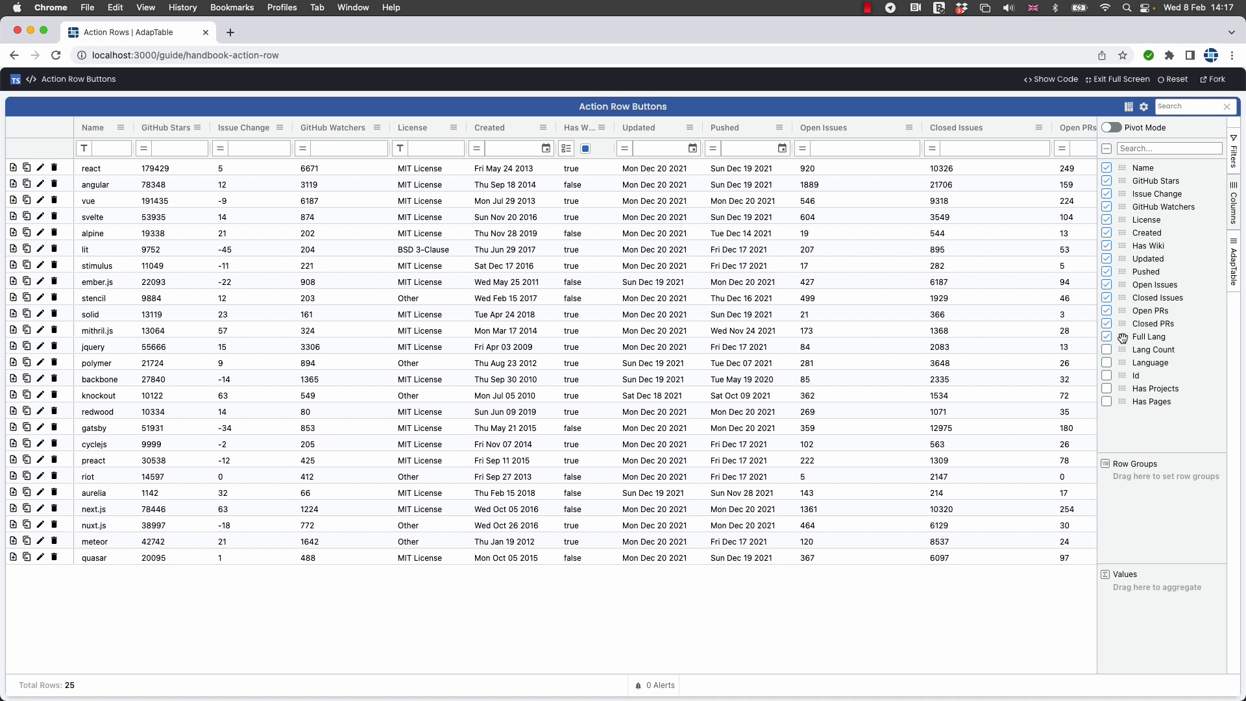
drag(1122, 339, 1110, 170)
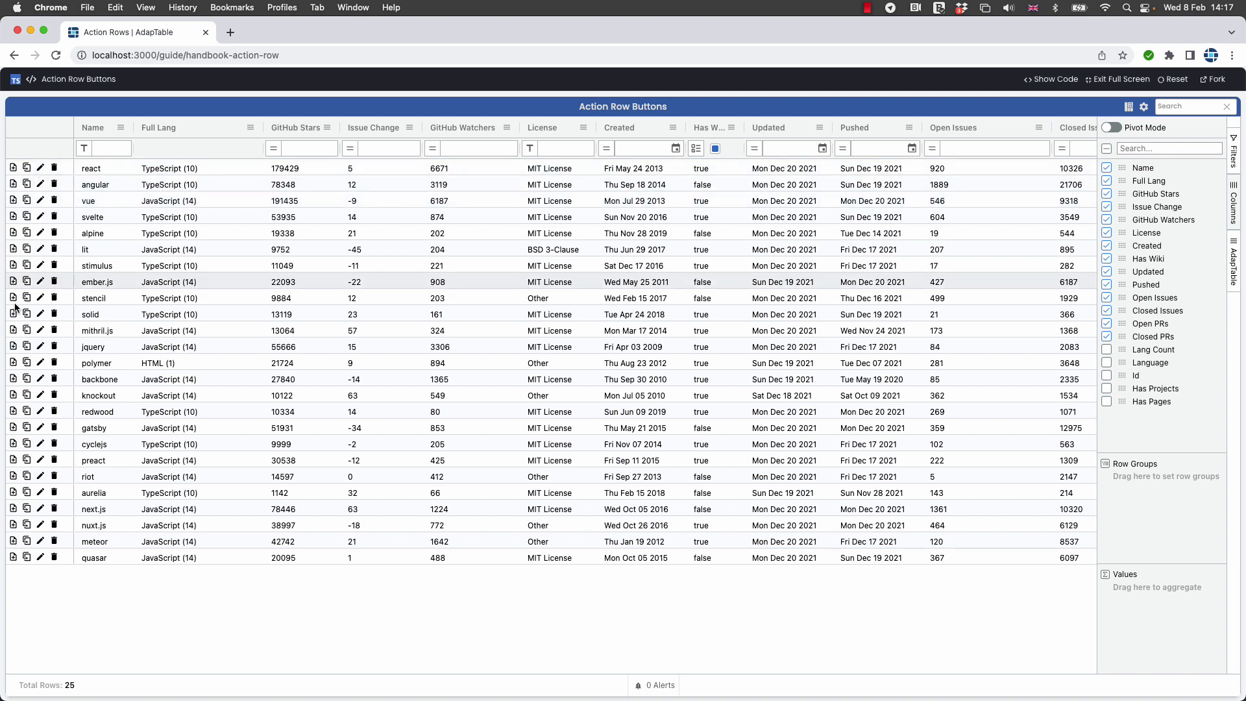
- Edit the react row to set its Language to JavaScript and save the row
click(39, 169)
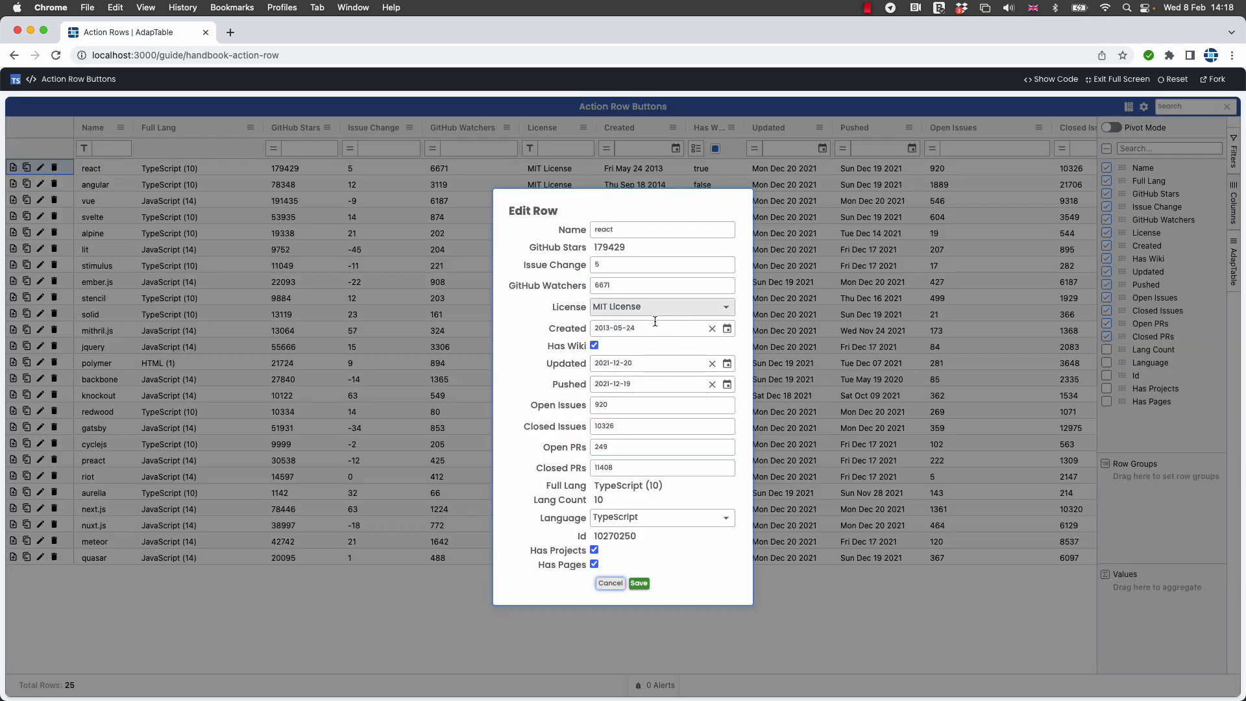
click(633, 522)
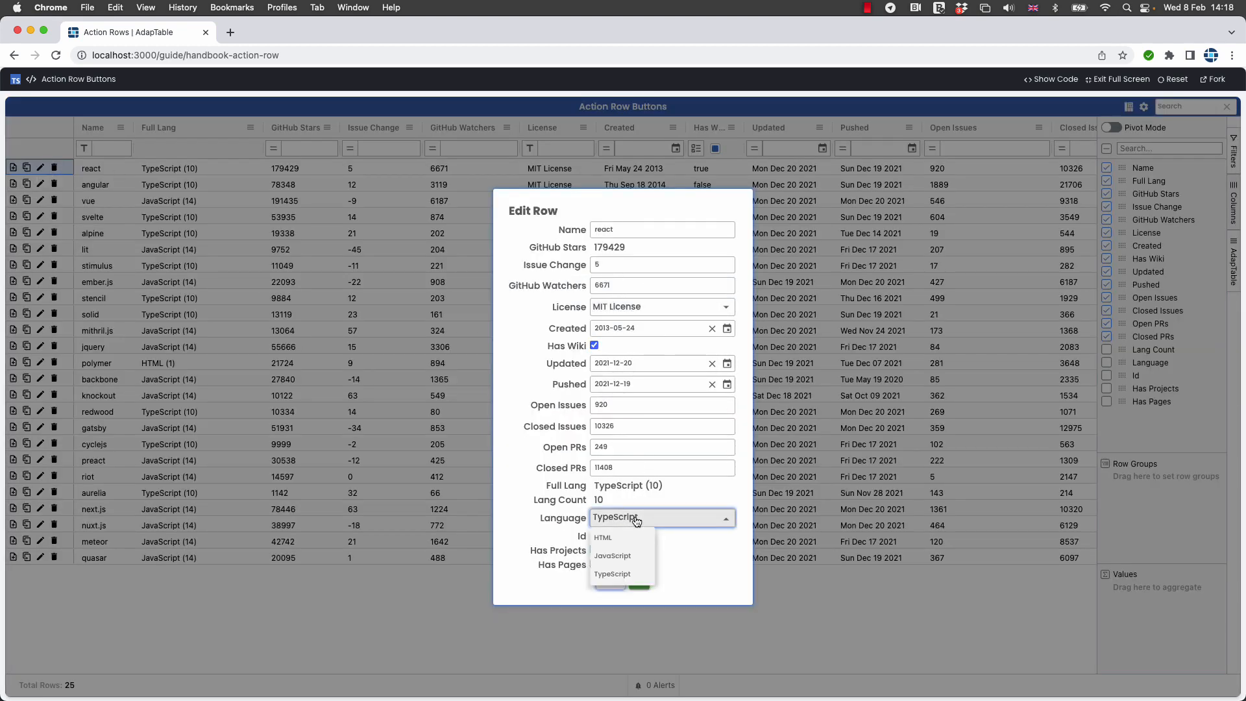
click(629, 556)
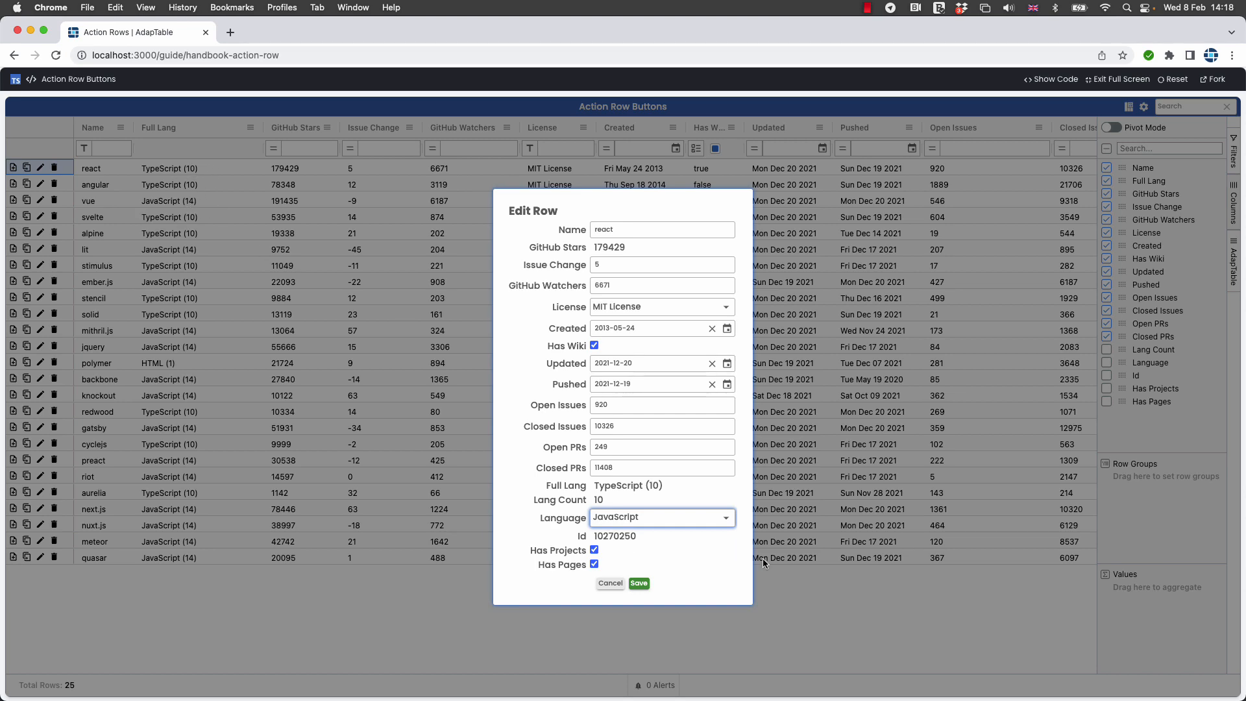
click(640, 583)
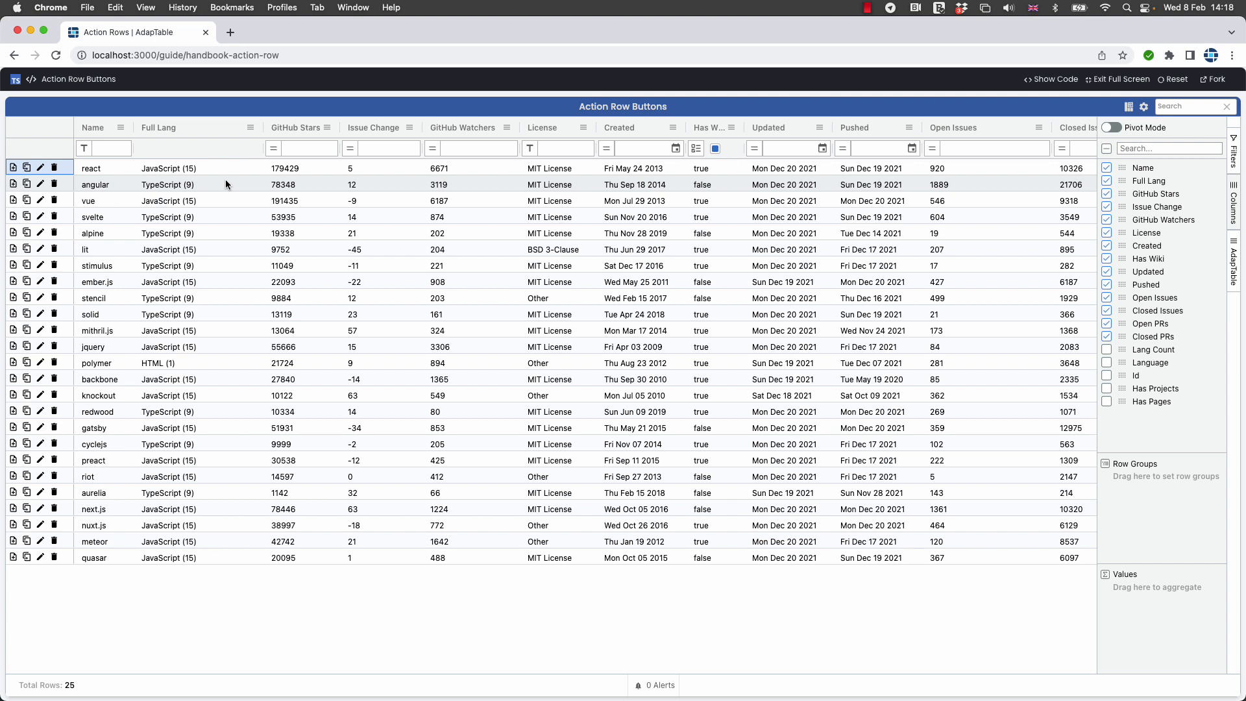
- Open the calculated column settings to review the Lang Count and Full Lang definitions
click(1127, 108)
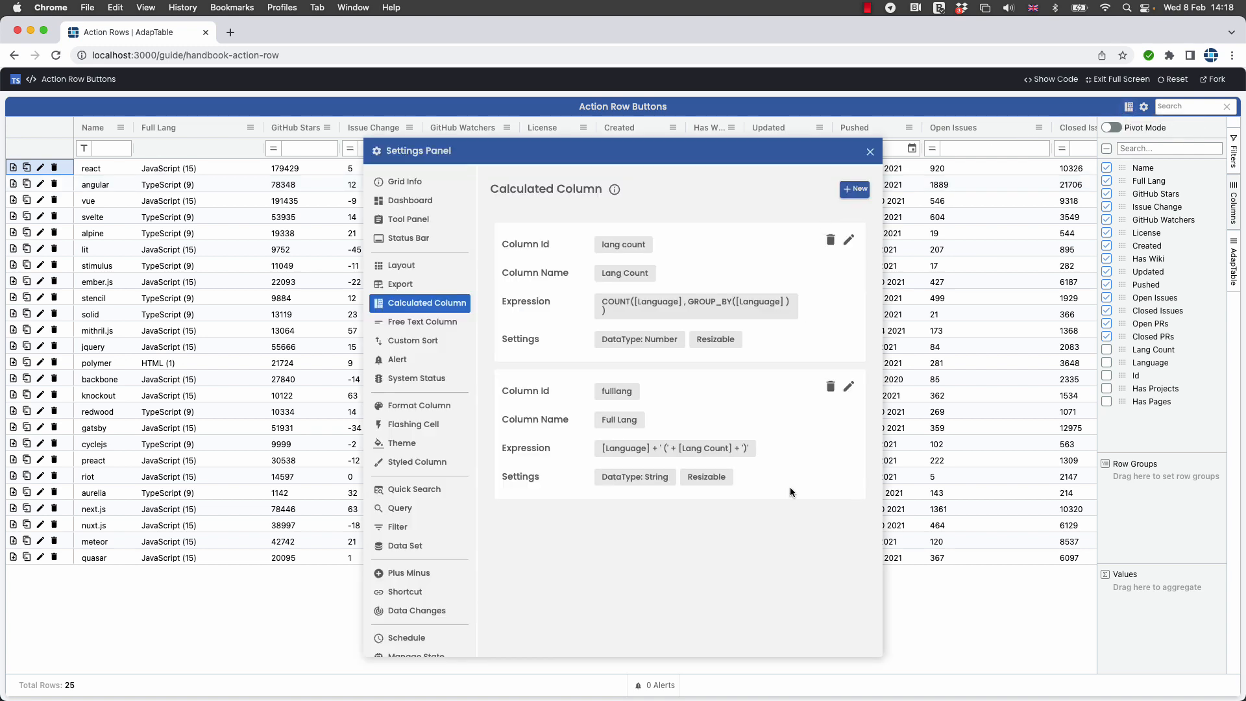